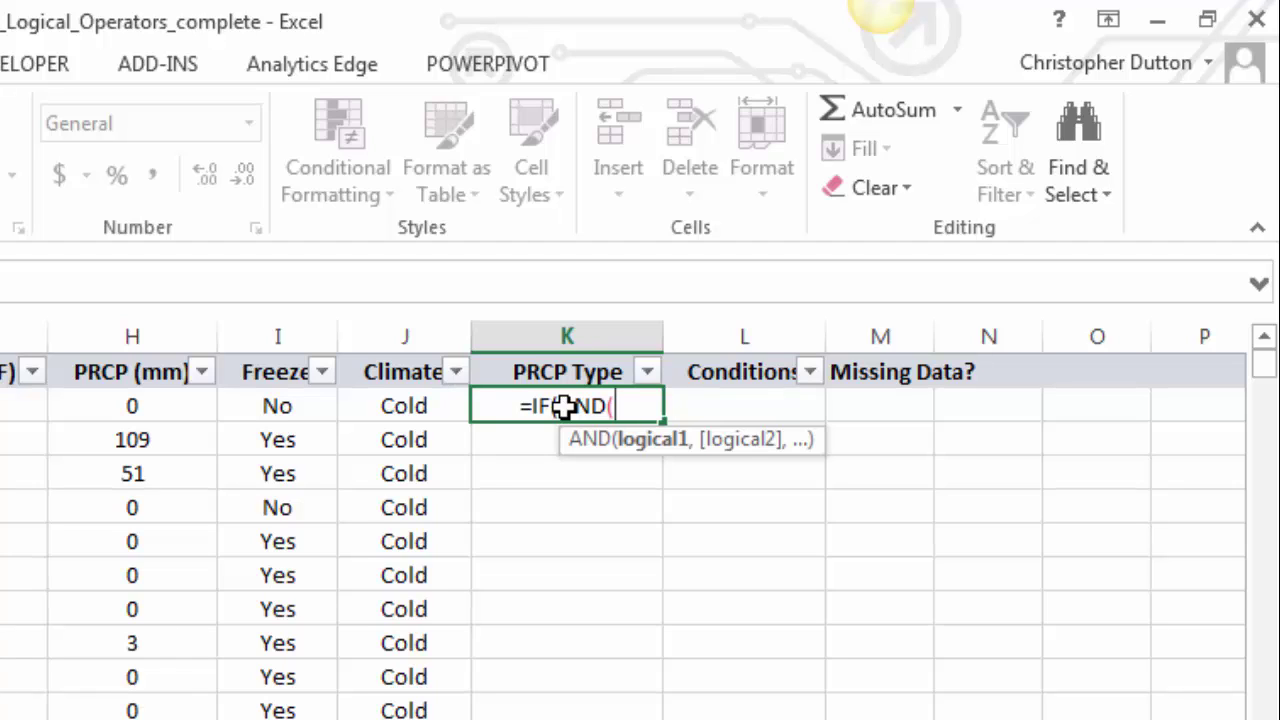
Complete the AND test of the IF formula in K2 with the conditions I2="Yes" and H2>0
key(Left)
key(Left)
text(=)
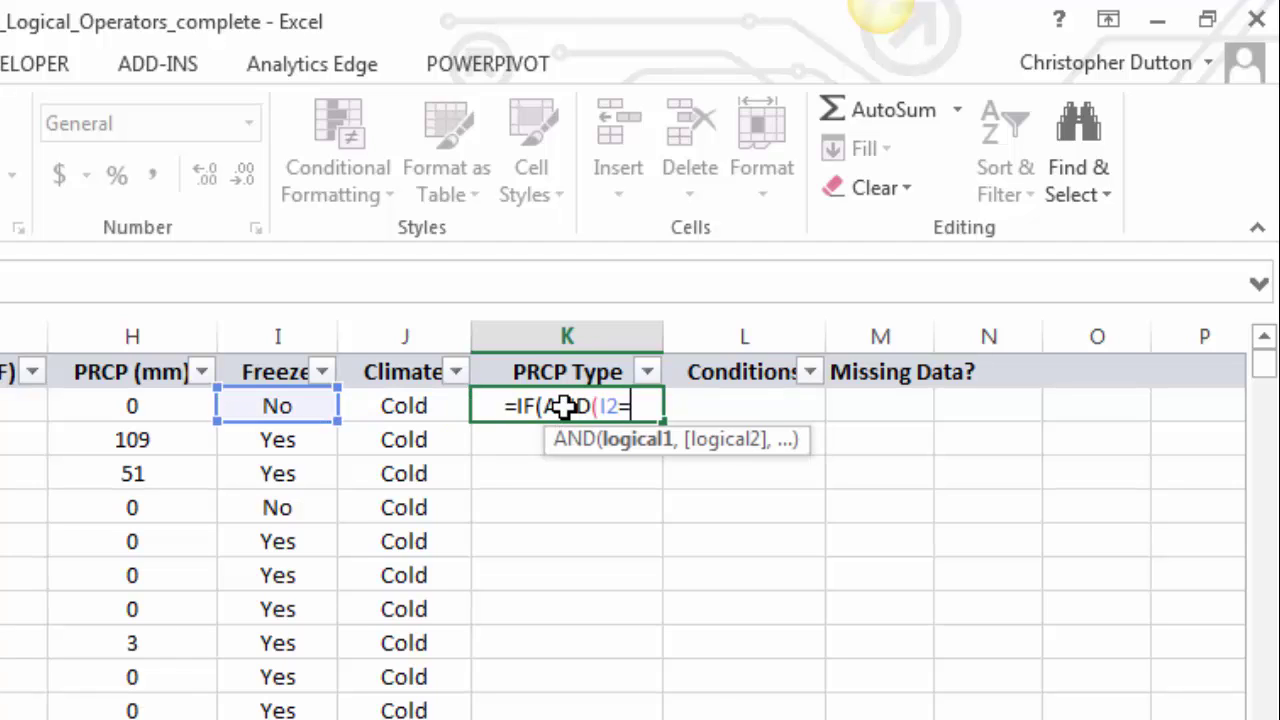
text("Yes)
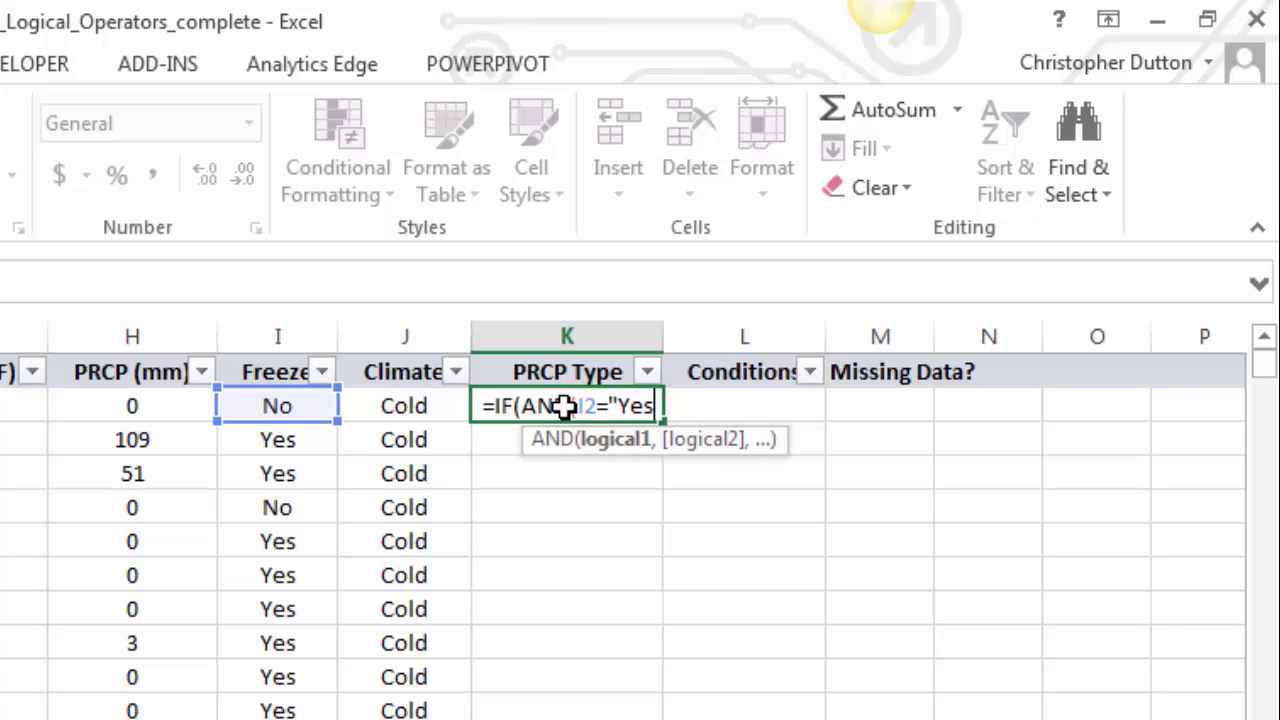
text(",)
key(Left)
key(Left)
key(Left)
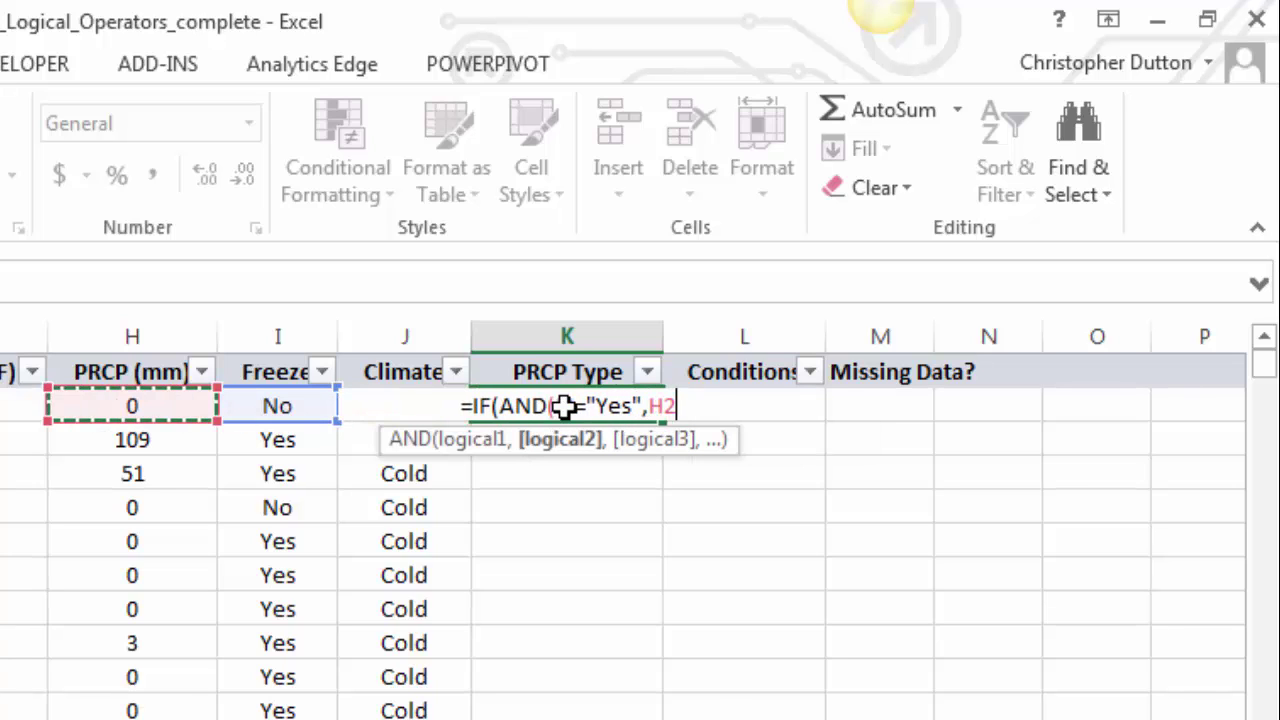
text(>)
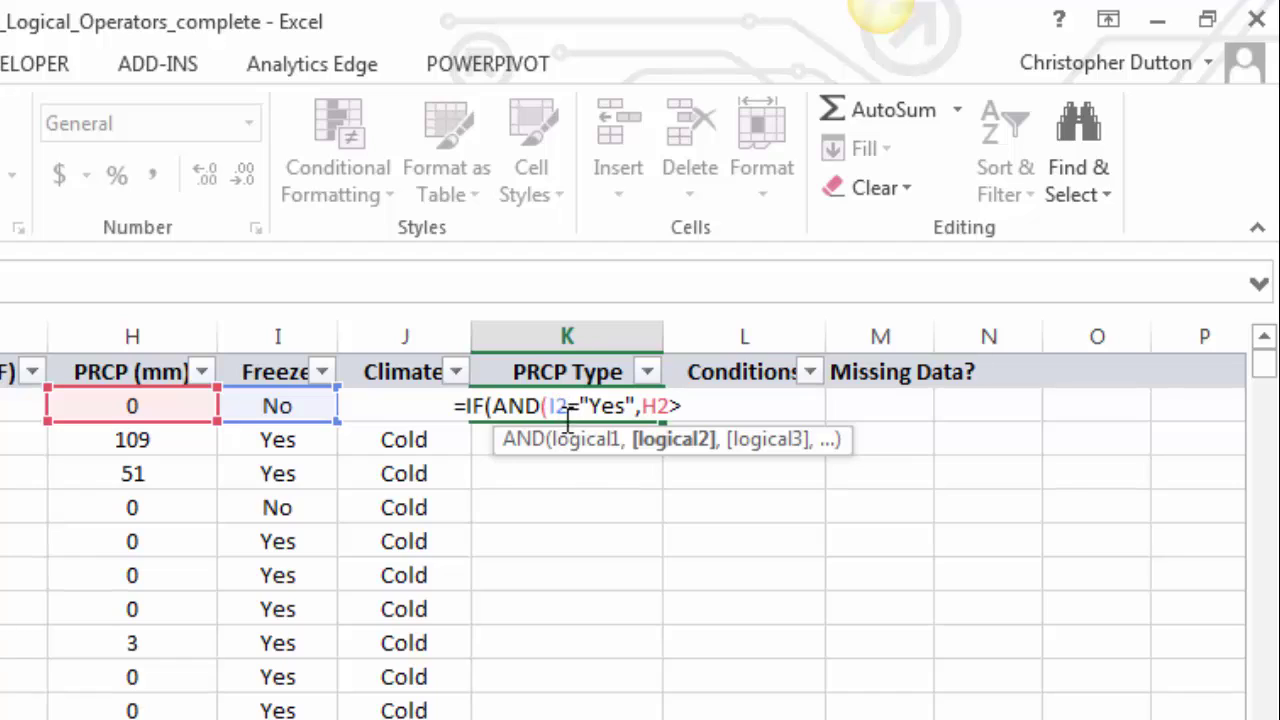
text(0))
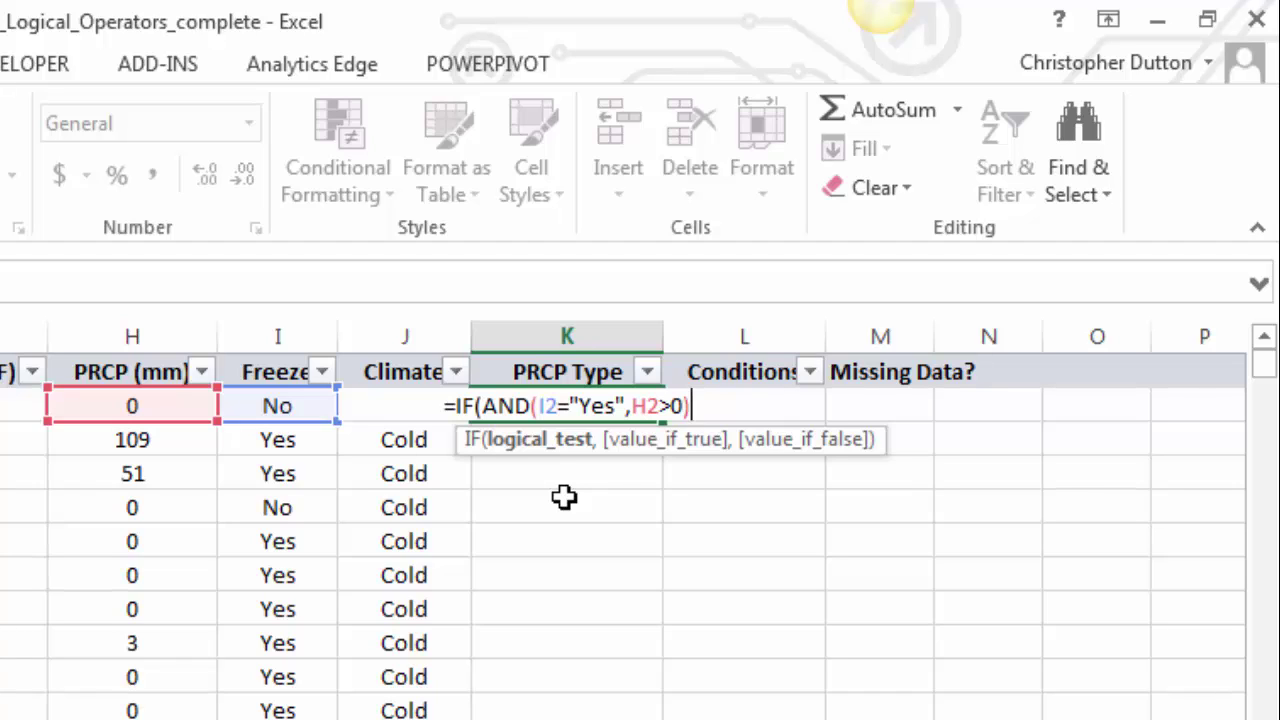
Set "Snow" as the value if true in K2's IF formula and move on to the value-if-false argument
text(,)
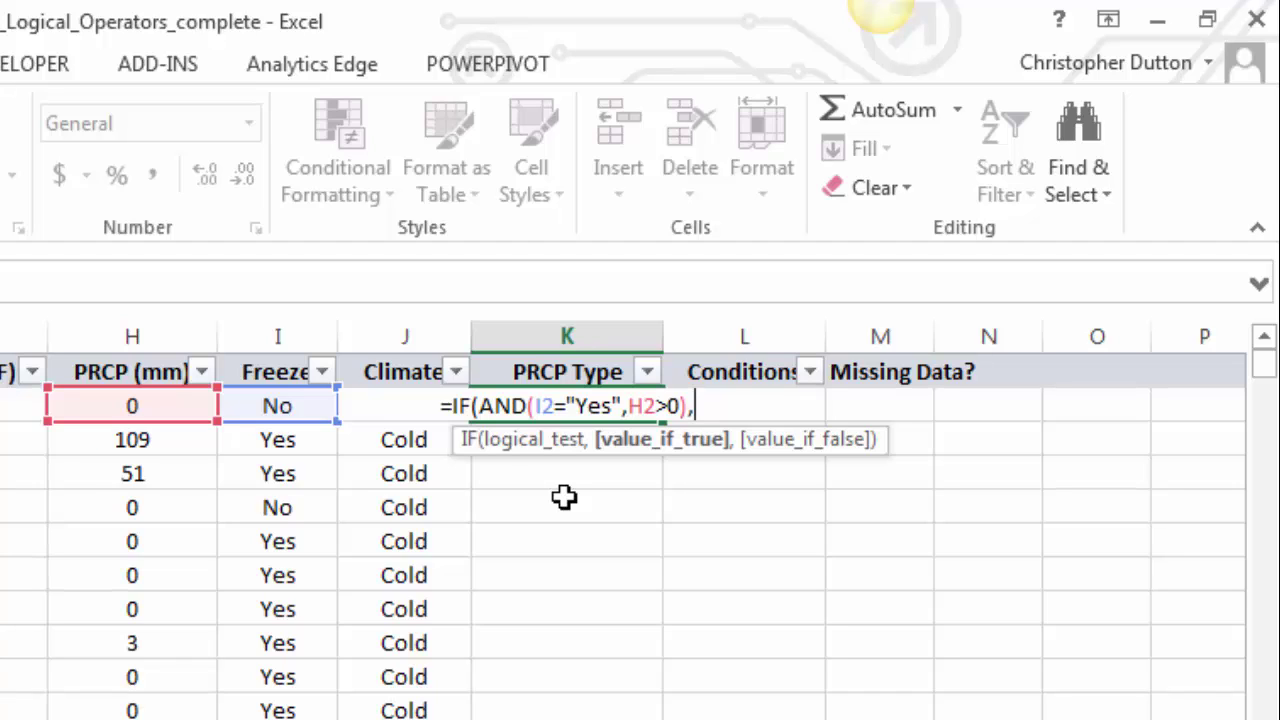
text("Sno)
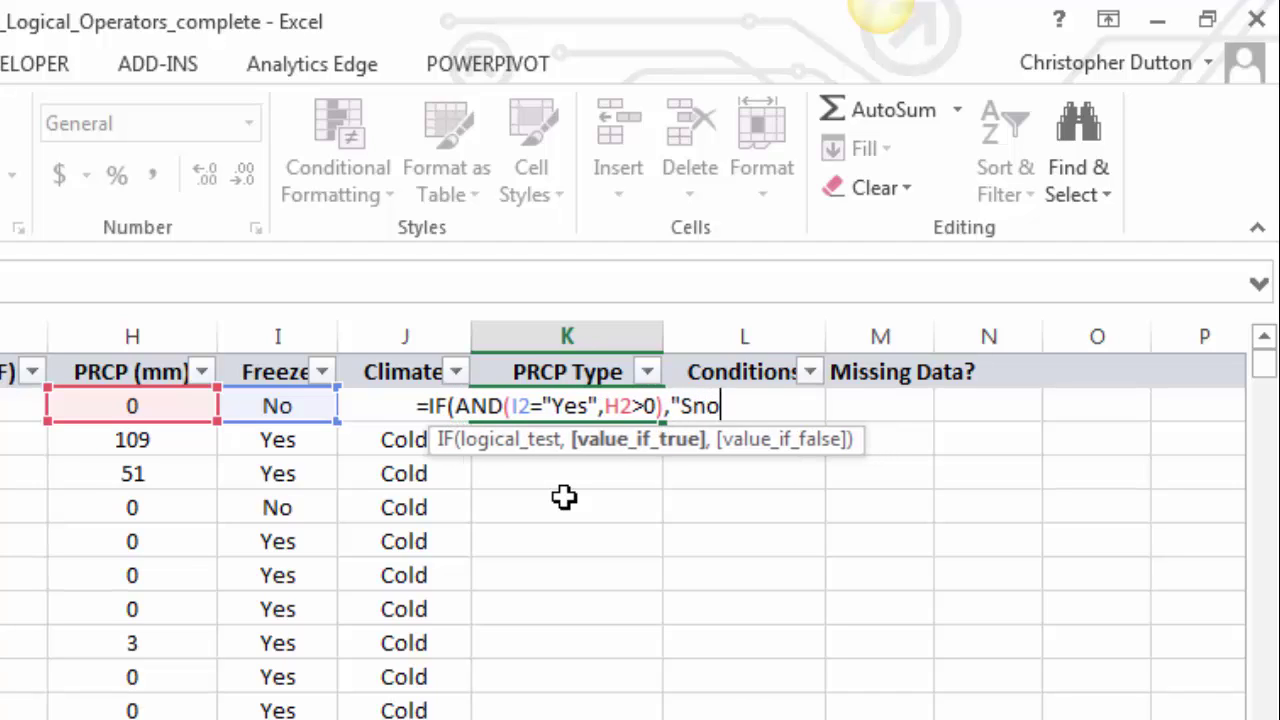
text(w")
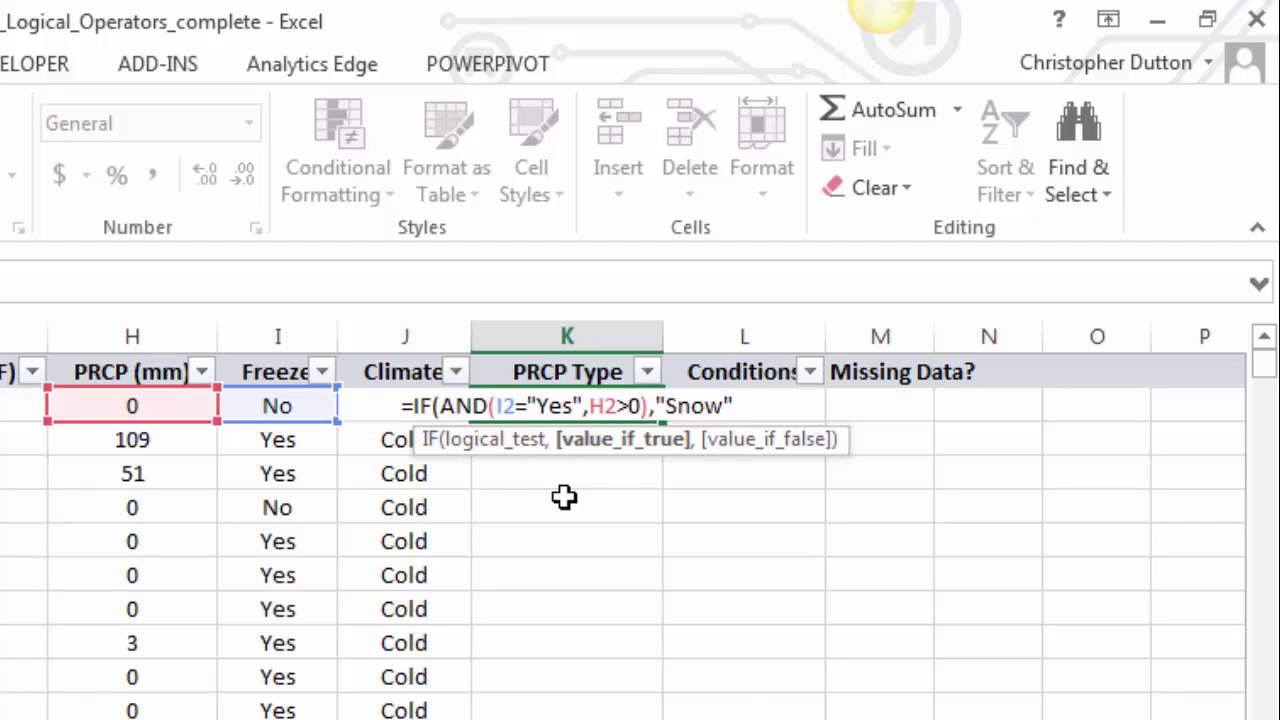
text(,)
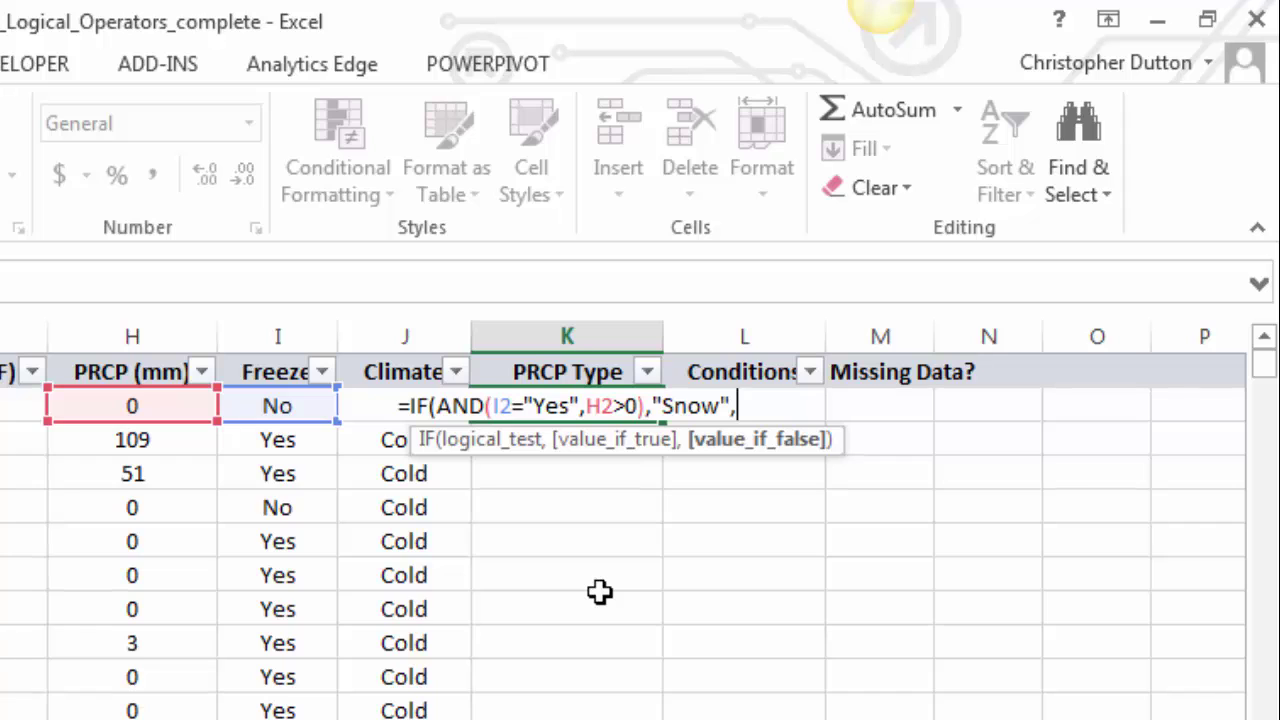
Nest a second IF in the value-if-false argument of K2 with the test AND(I2="No",H2>0)
text(IF(AND()
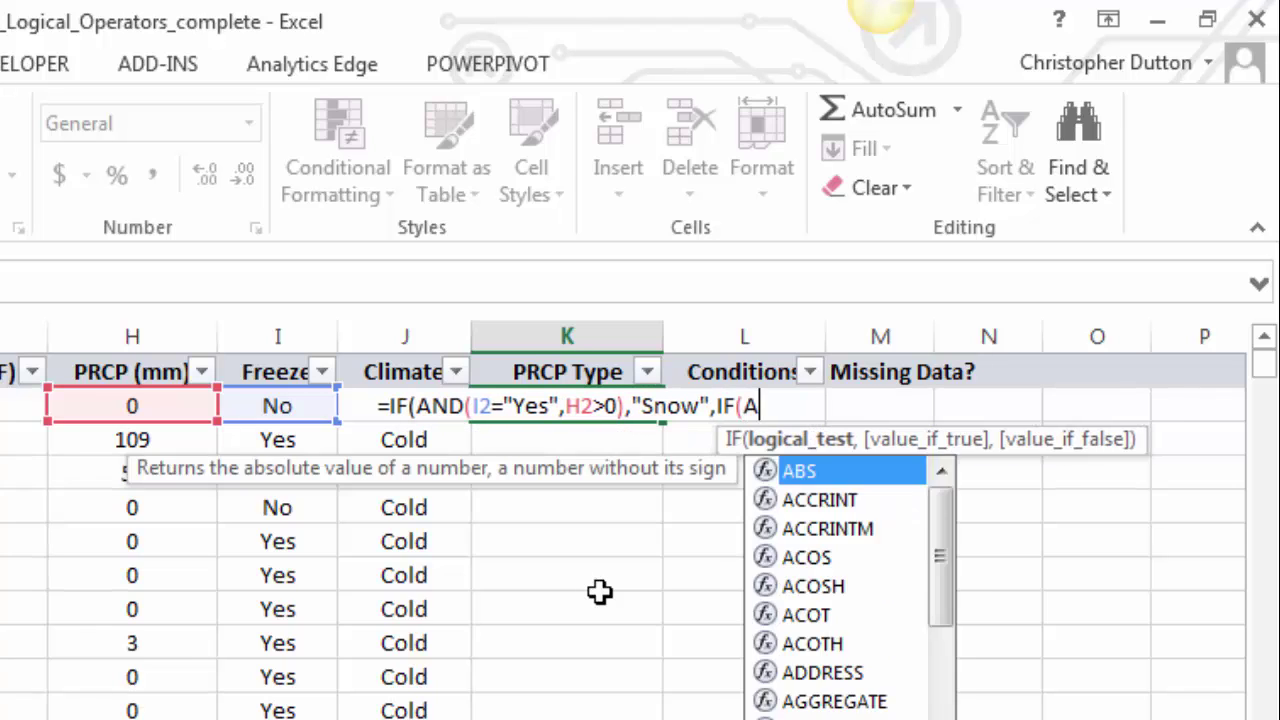
text(I2)
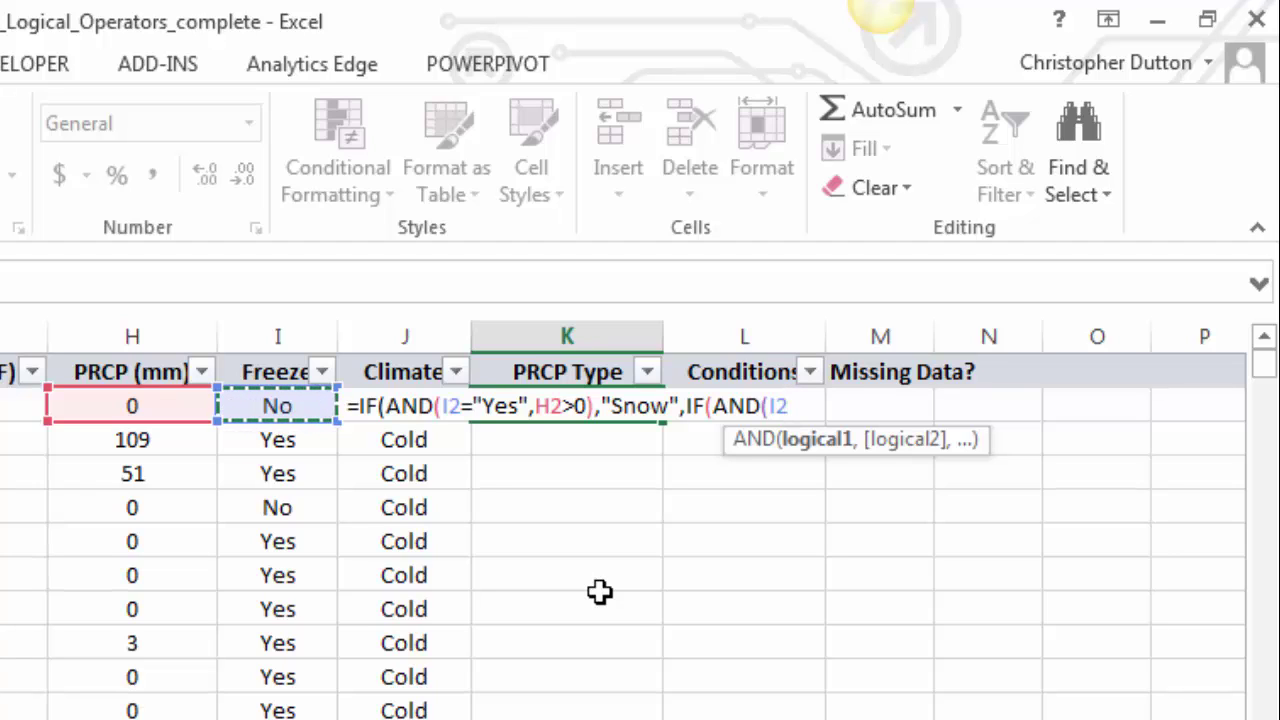
text(="No")
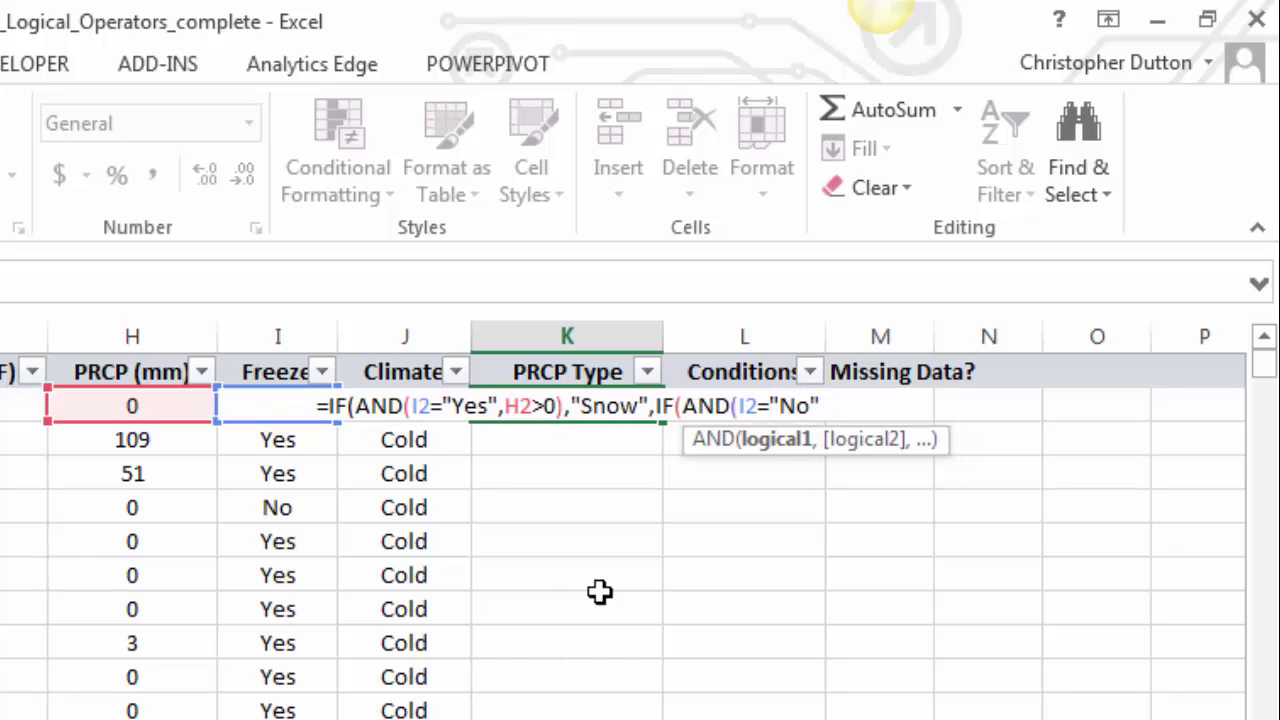
text(,)
key(Left)
key(Left)
key(Left)
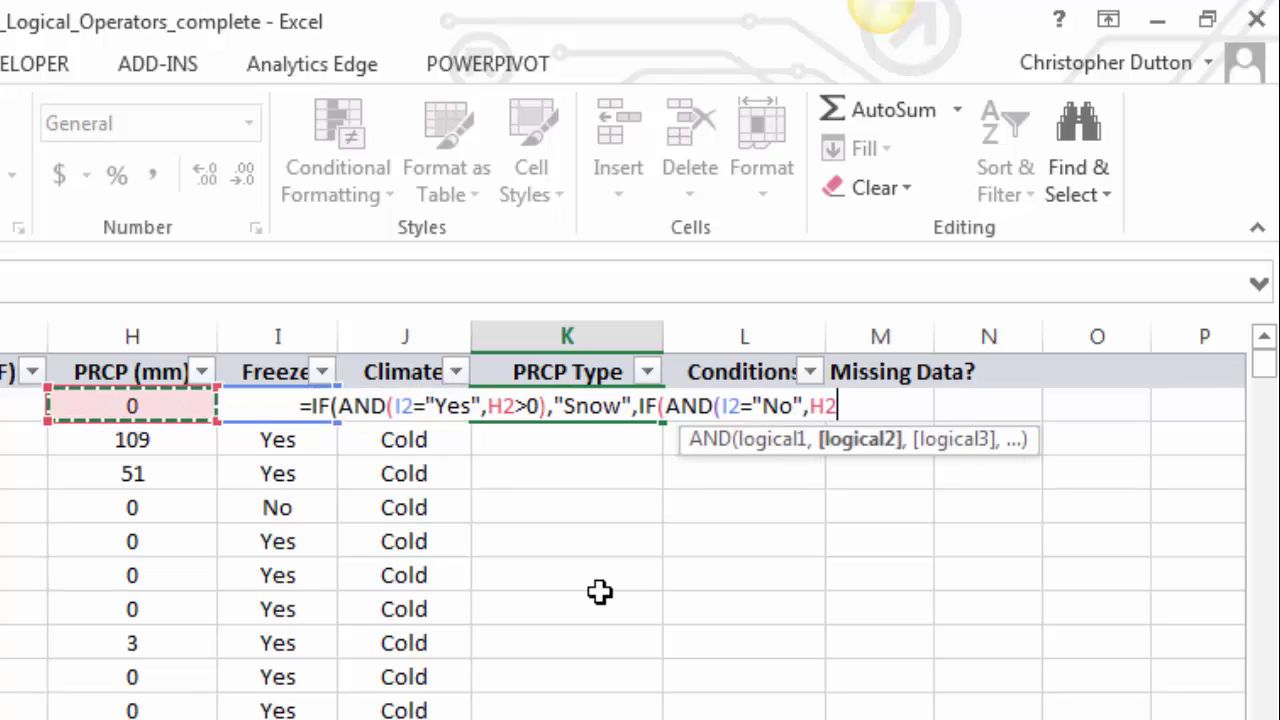
text(>0))
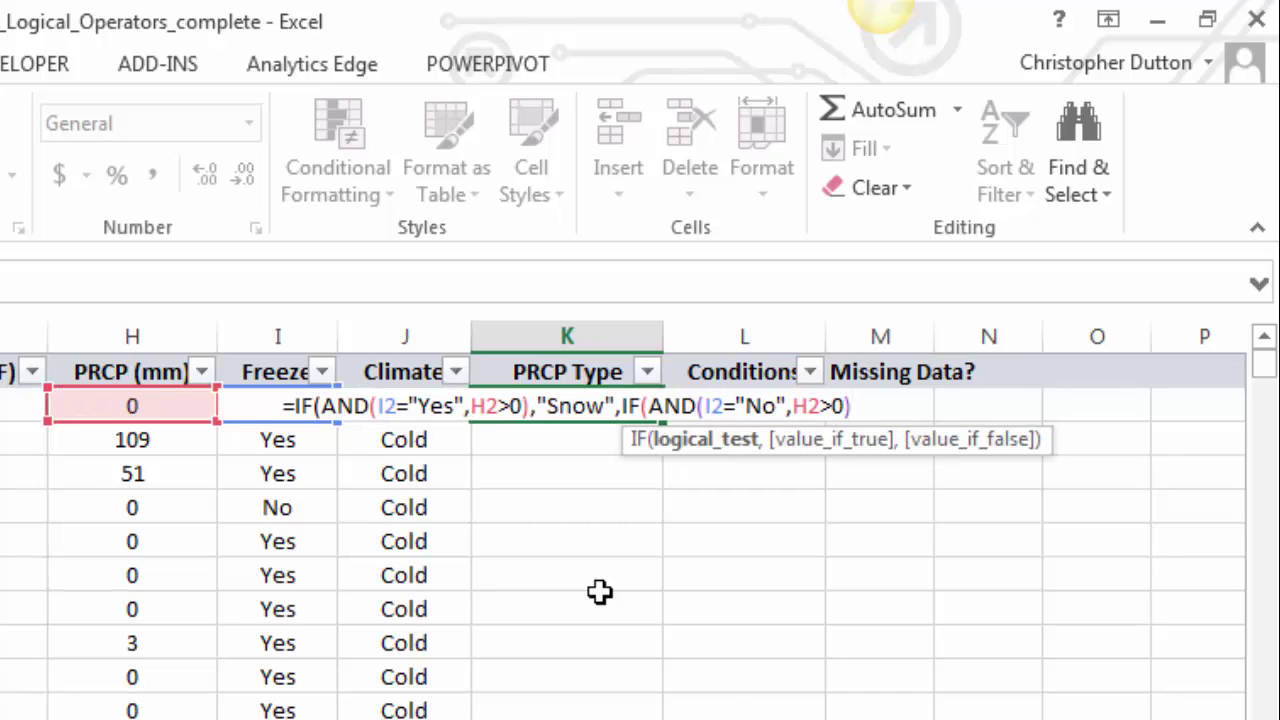
Give the nested IF the results "Rain" if true and "None" if false, close both IFs, and enter the K2 formula
text(,)
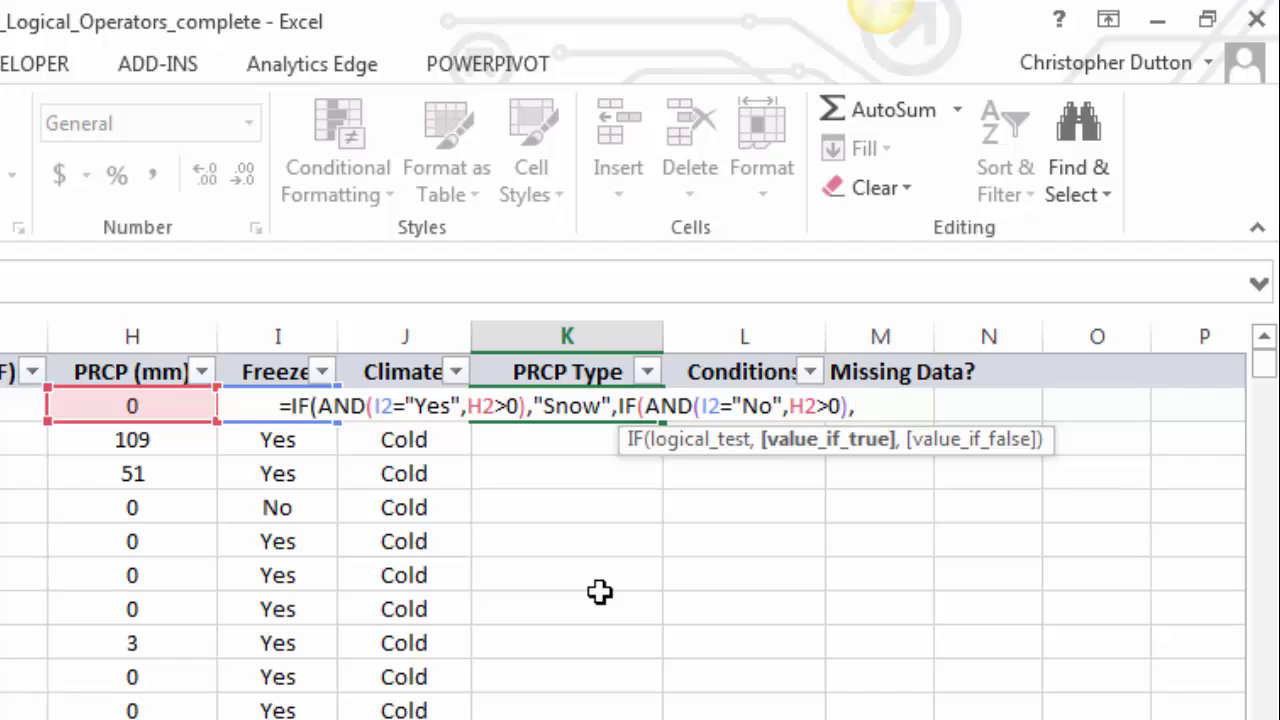
text(")
text(Rain)
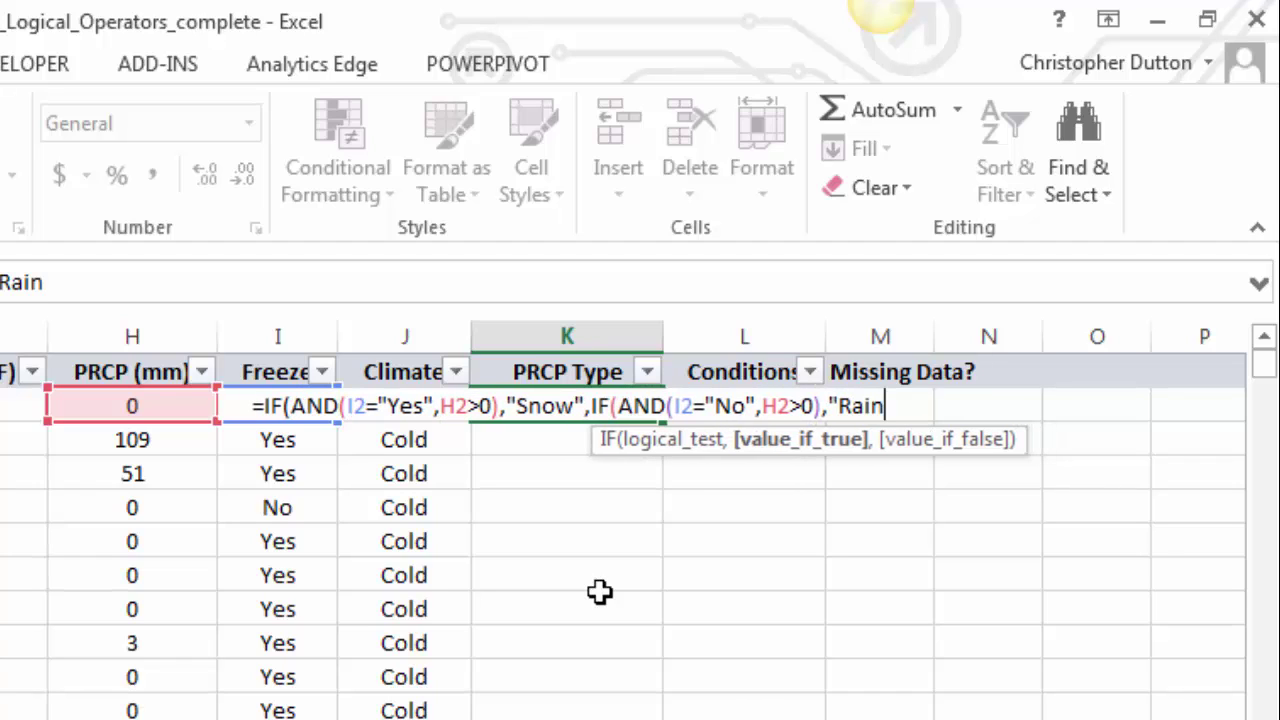
text(",)
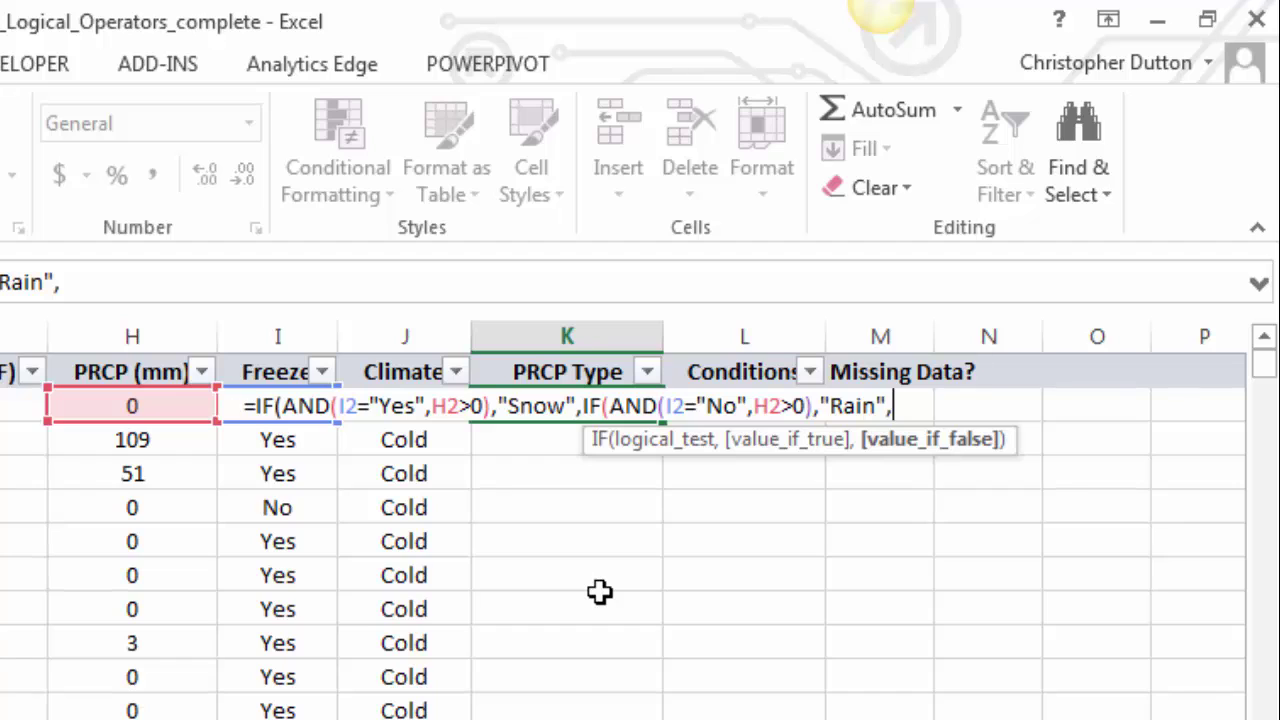
text("N)
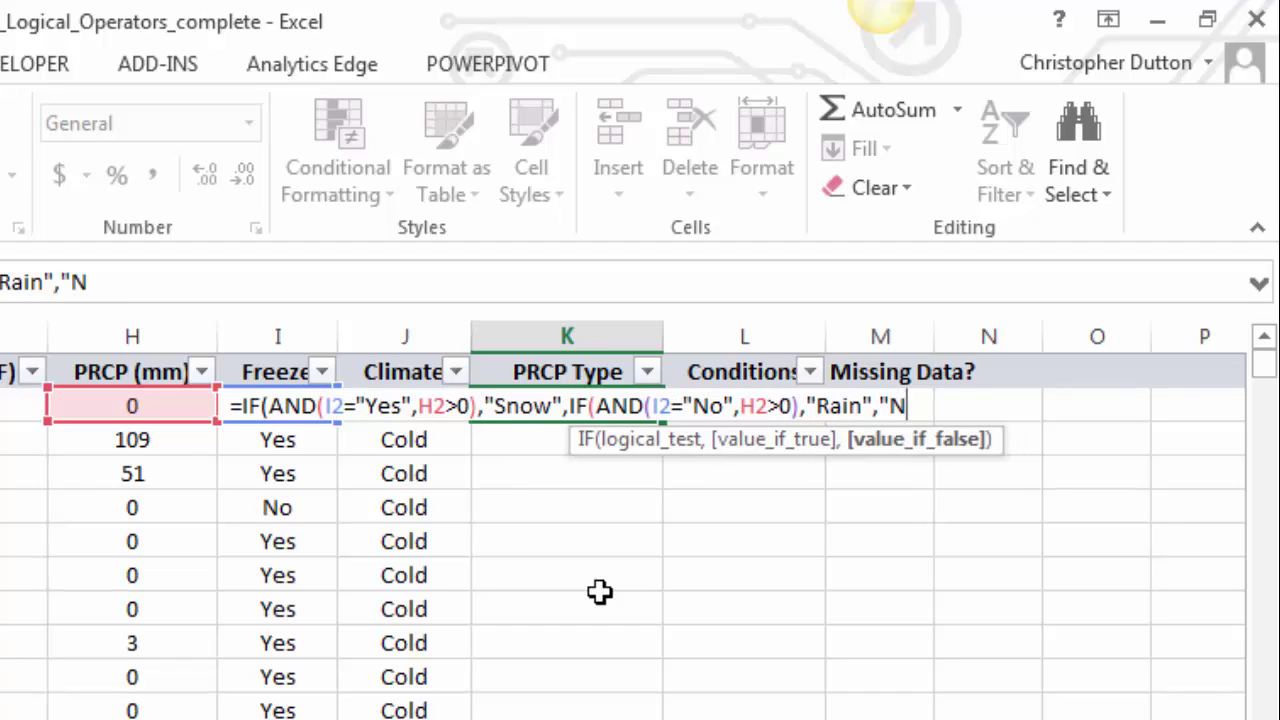
text(one")
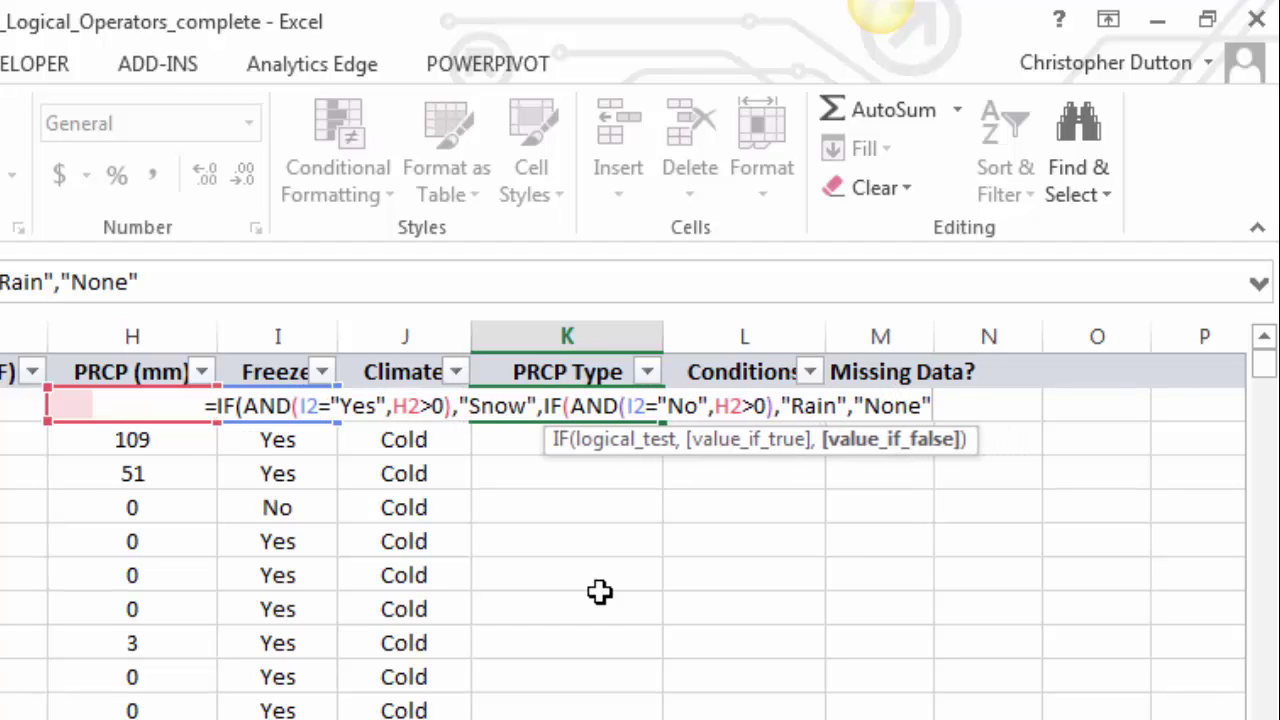
text()))
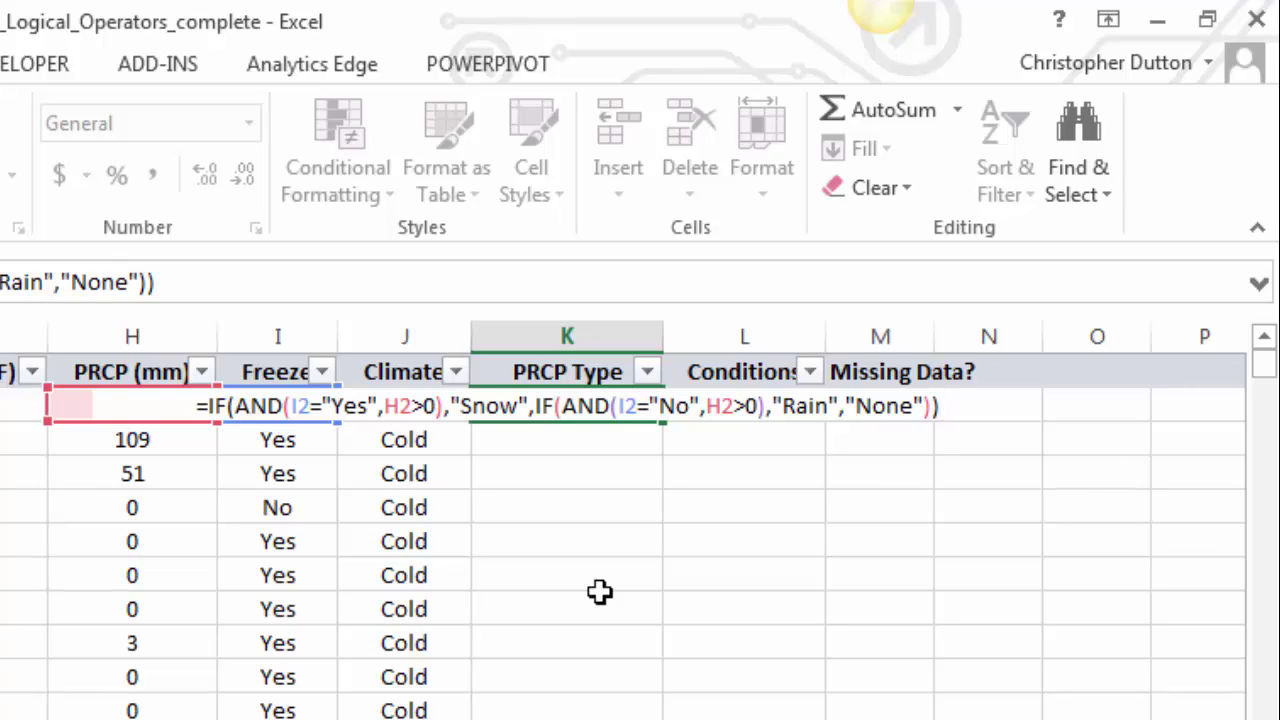
key(Return)
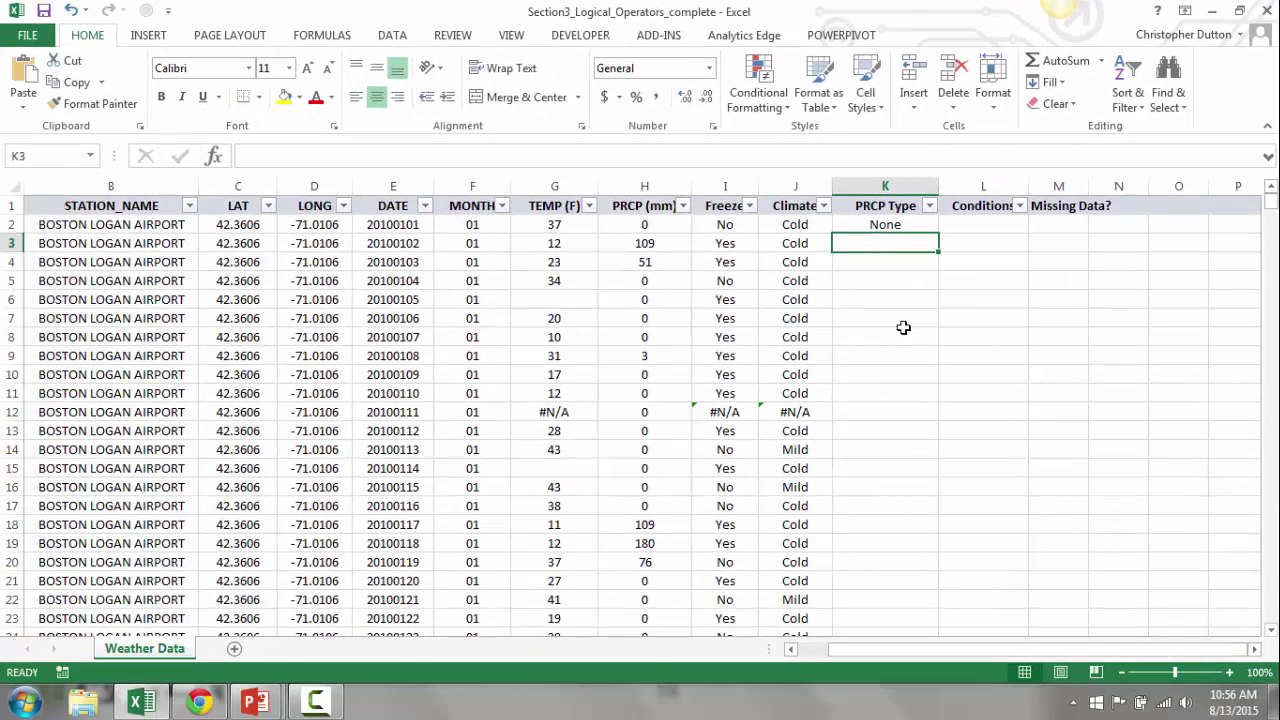
Fill the K2 formula down the whole PRCP Type column and check the column's distinct values in its filter list
key(Up)
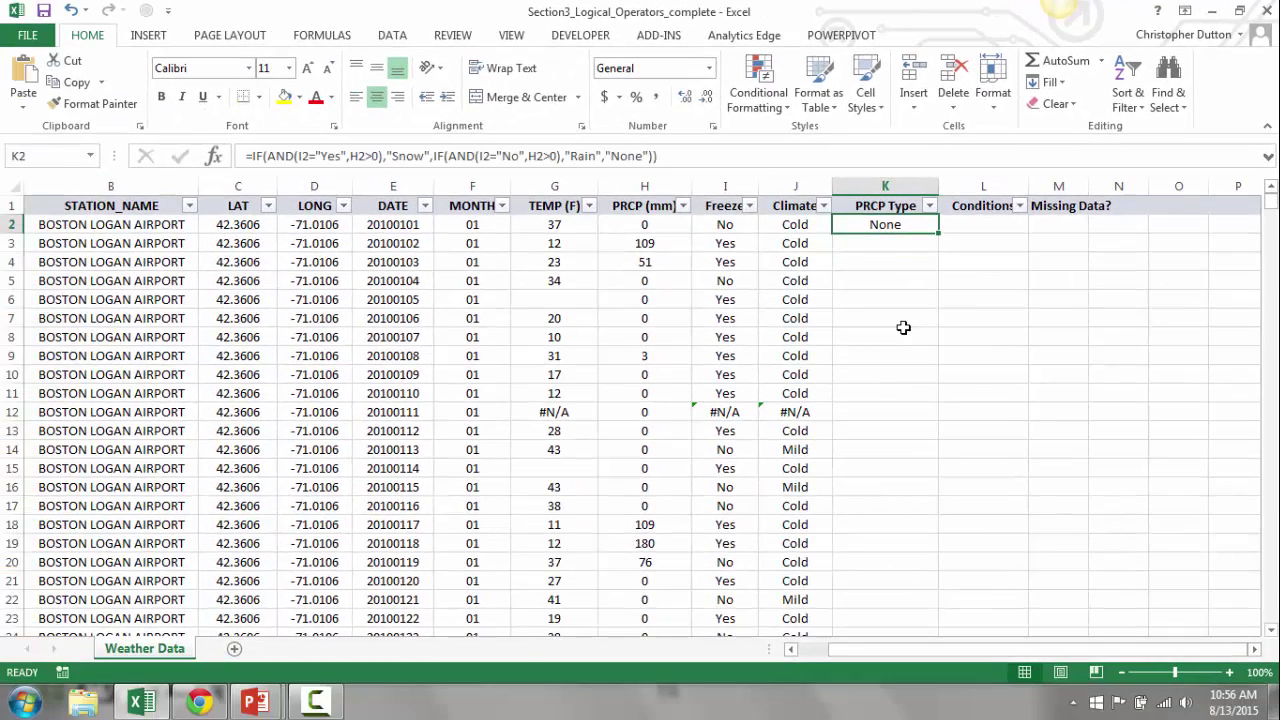
double_click(937, 231)
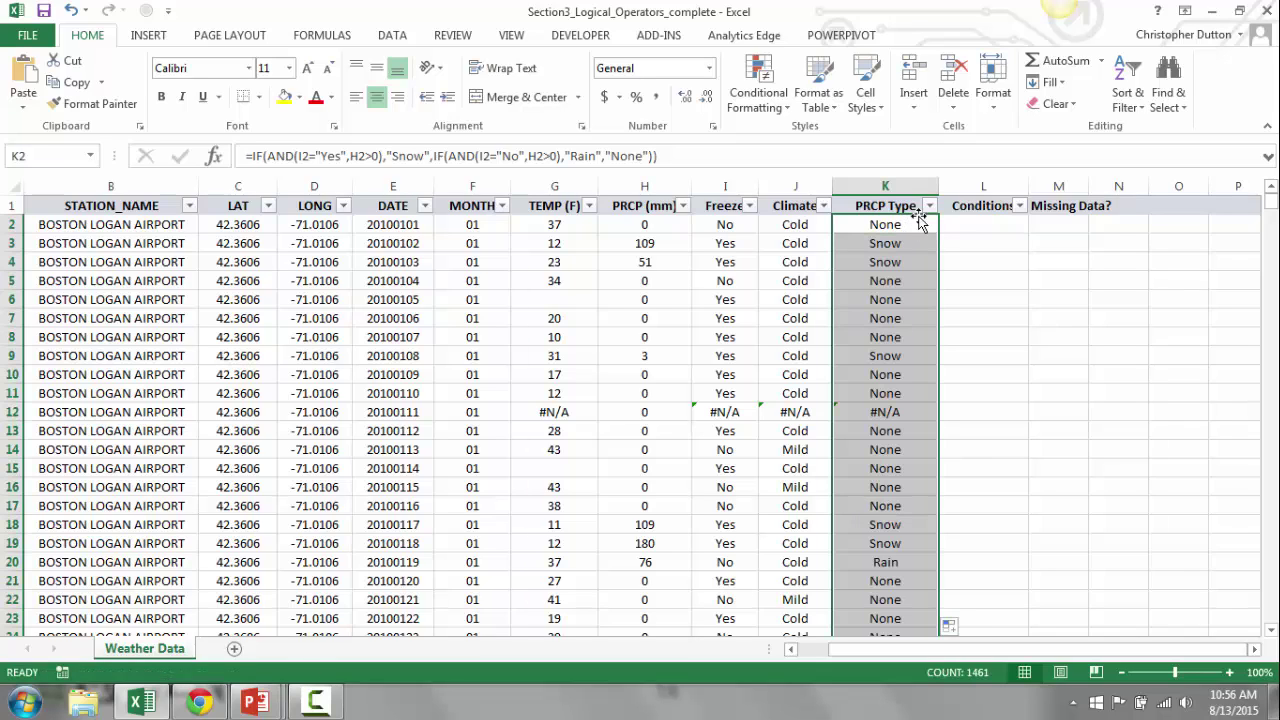
click(929, 206)
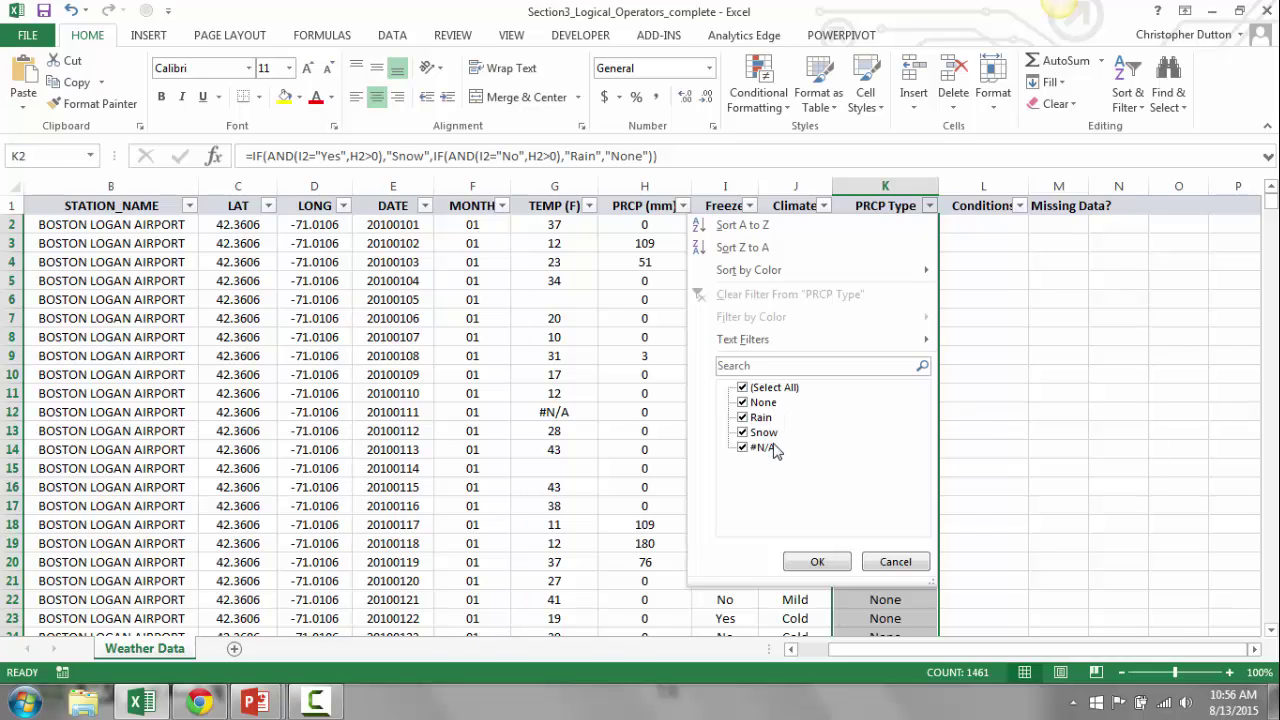
click(874, 562)
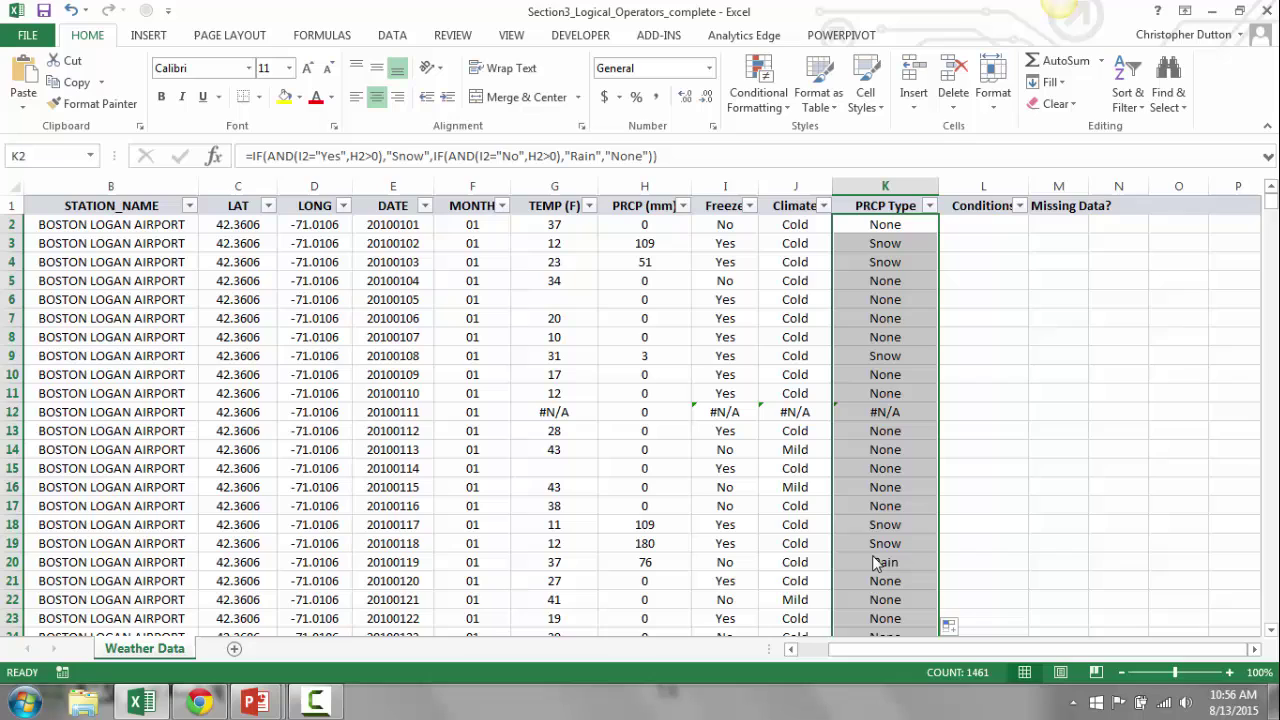
Examine the TEMP (F) cells from row 12 to row 15 and row 12's entries across to the Conditions column
click(560, 413)
key(Down)
key(Down)
key(Down)
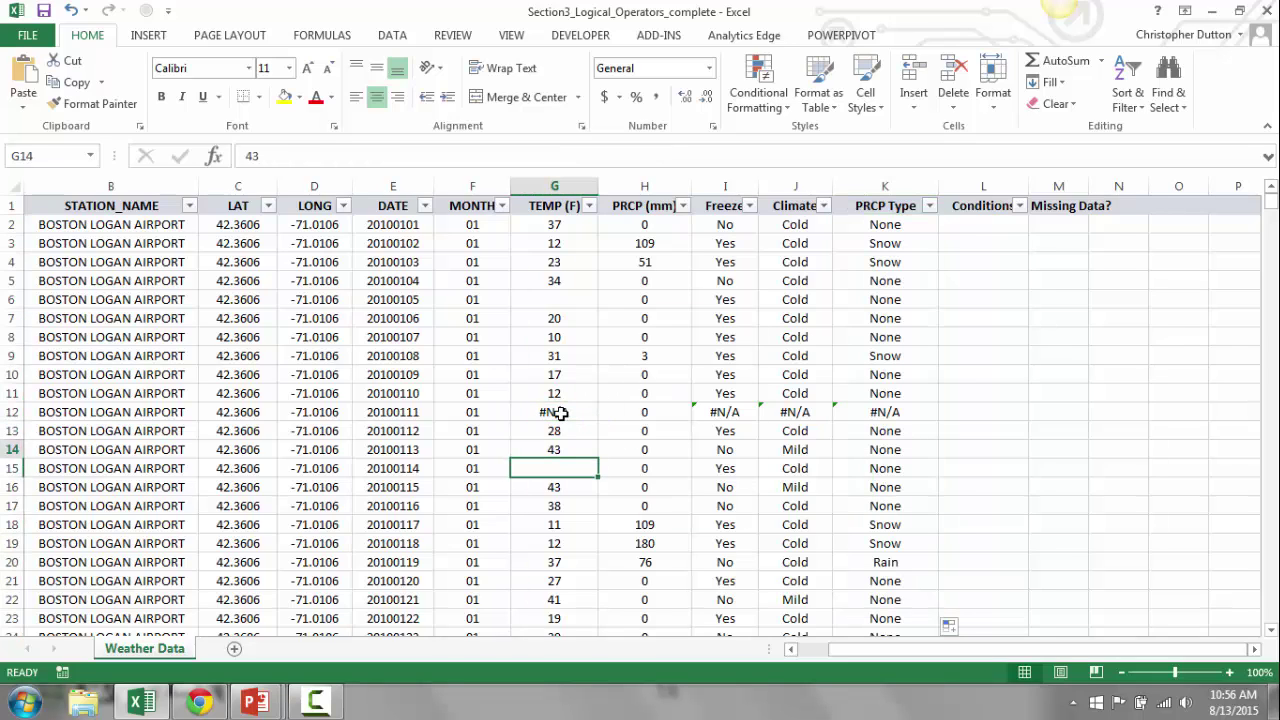
key(Up)
key(Up)
key(Up)
key(Right)
key(Right)
key(Right)
key(Right)
key(Right)
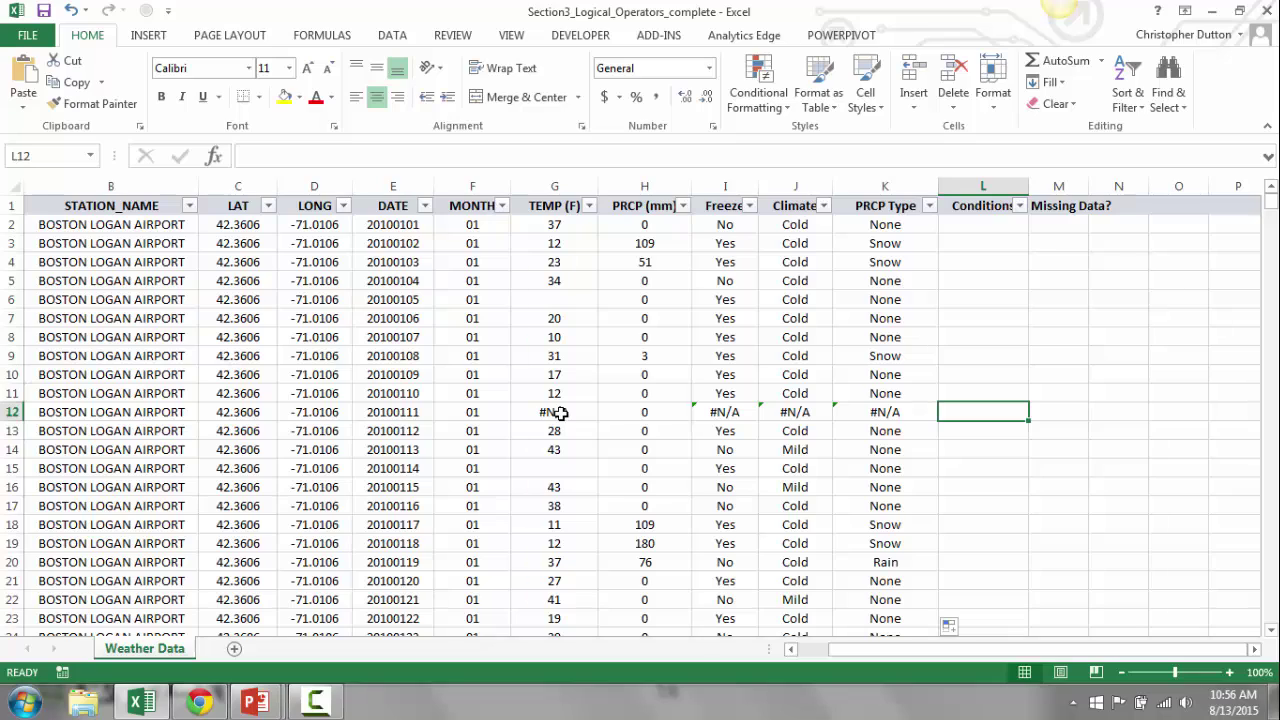
Start an IF formula in L2 of the Conditions column with an OR test whose first condition is K2="Snow"
key(Up)
key(Up)
key(Up)
key(Up)
key(Up)
key(Up)
key(Up)
key(Up)
key(Up)
key(Up)
key(Up)
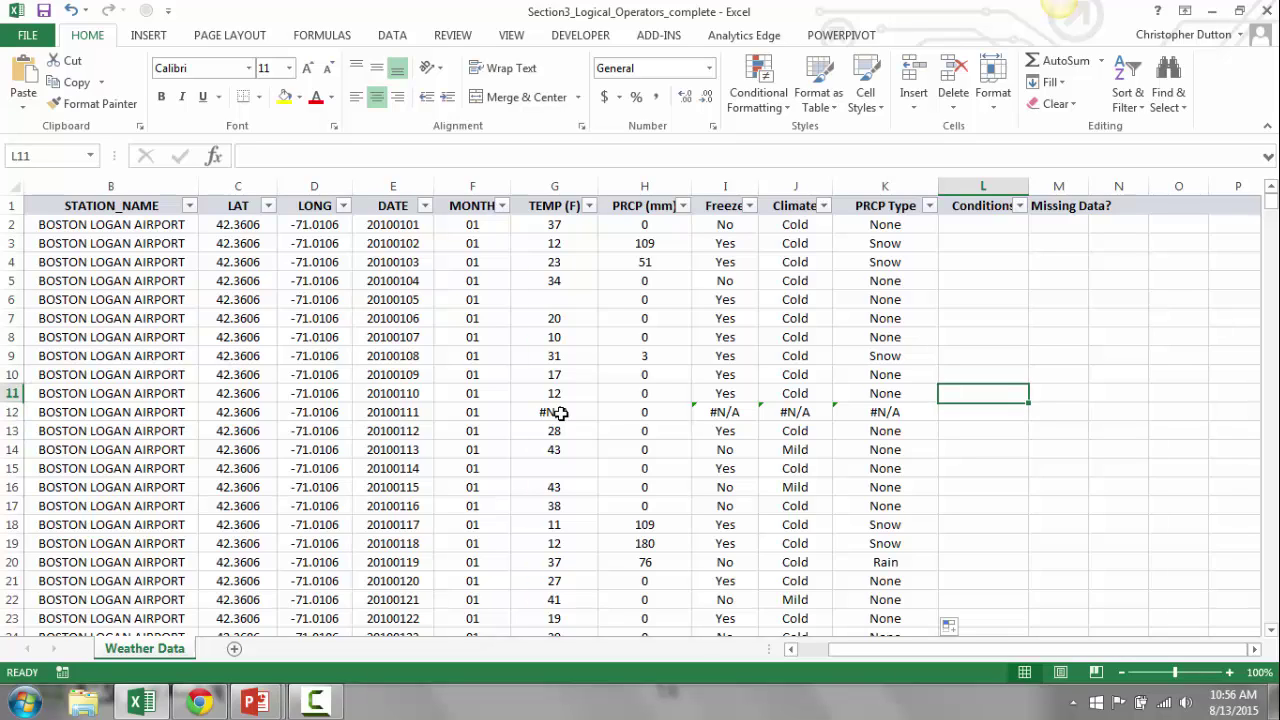
key(Down)
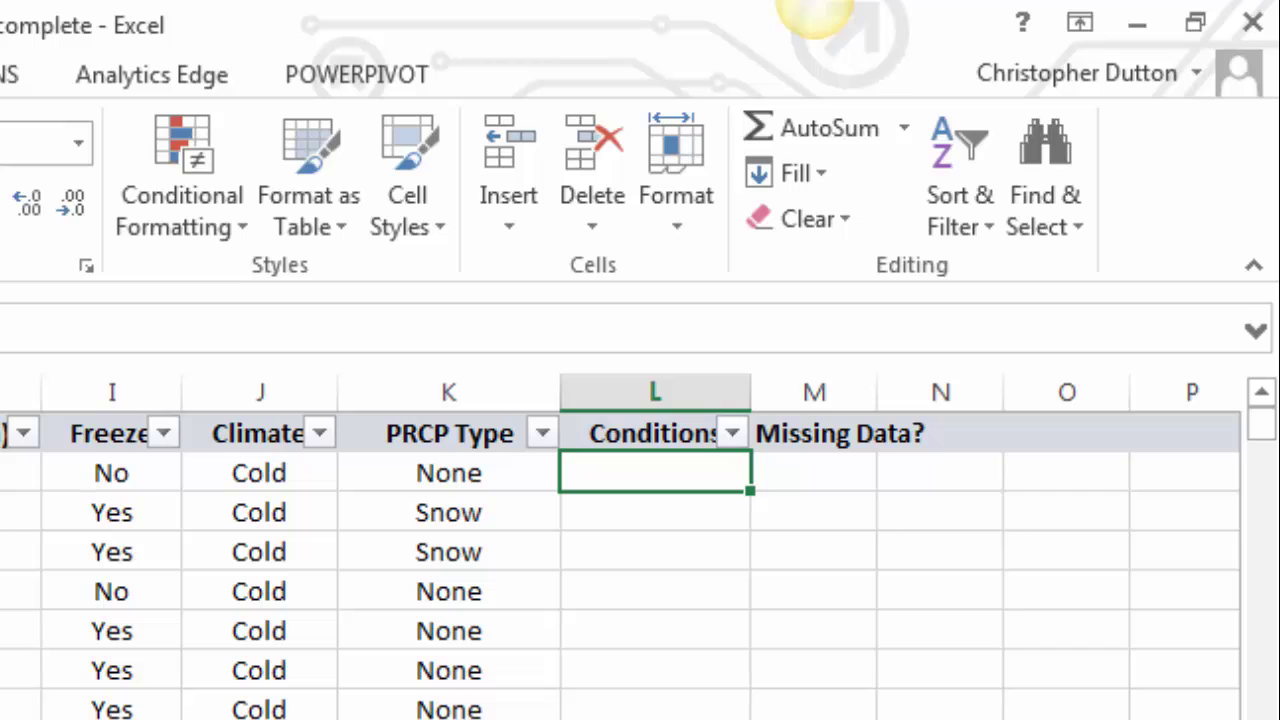
text(=)
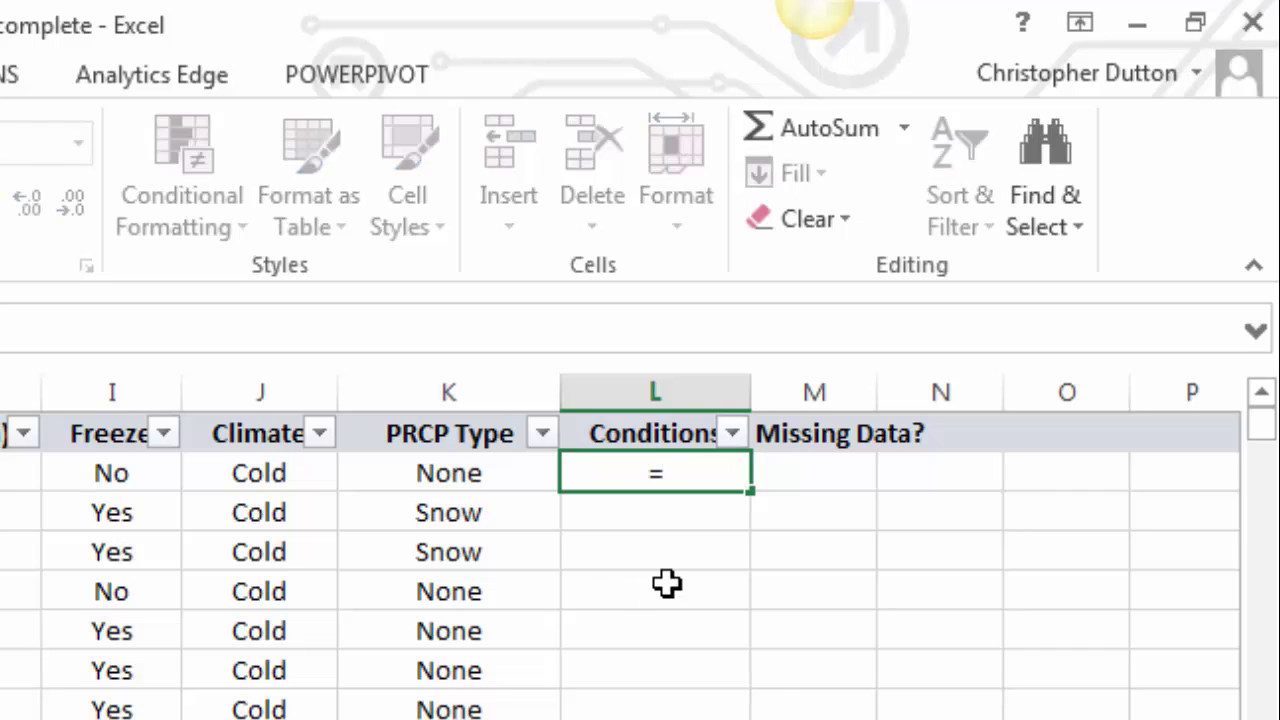
text(IF(OR)
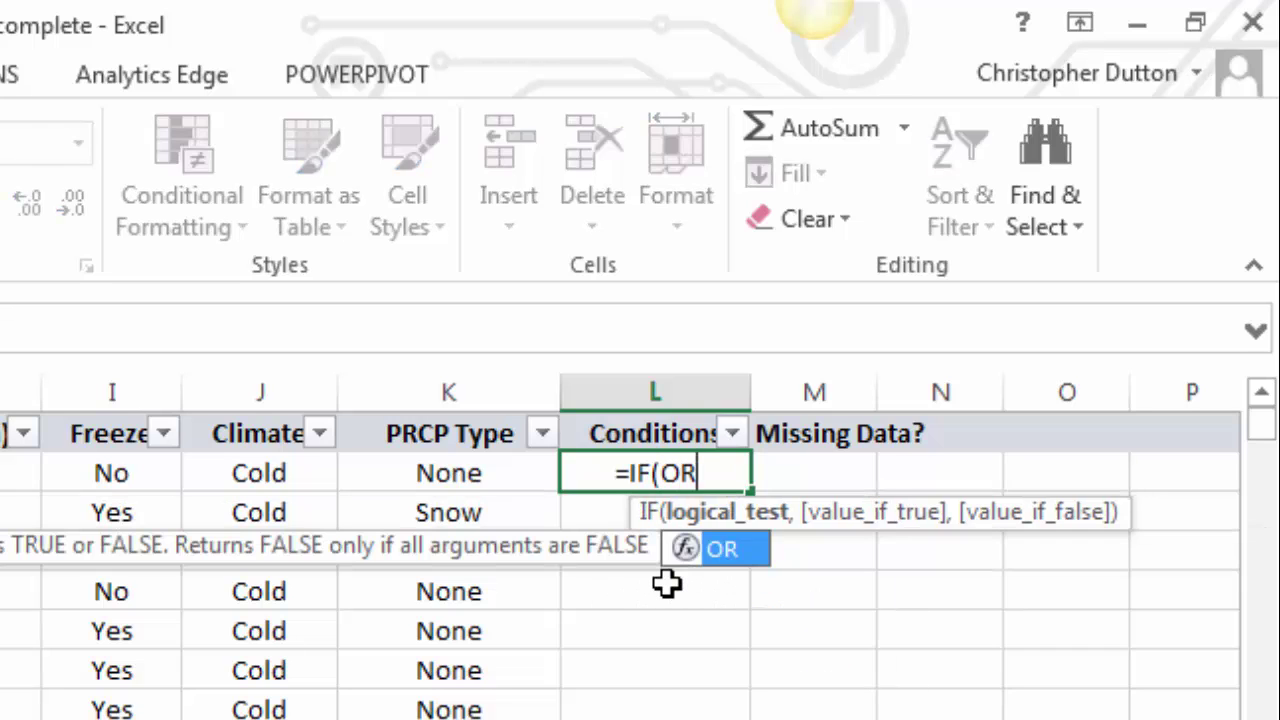
text(()
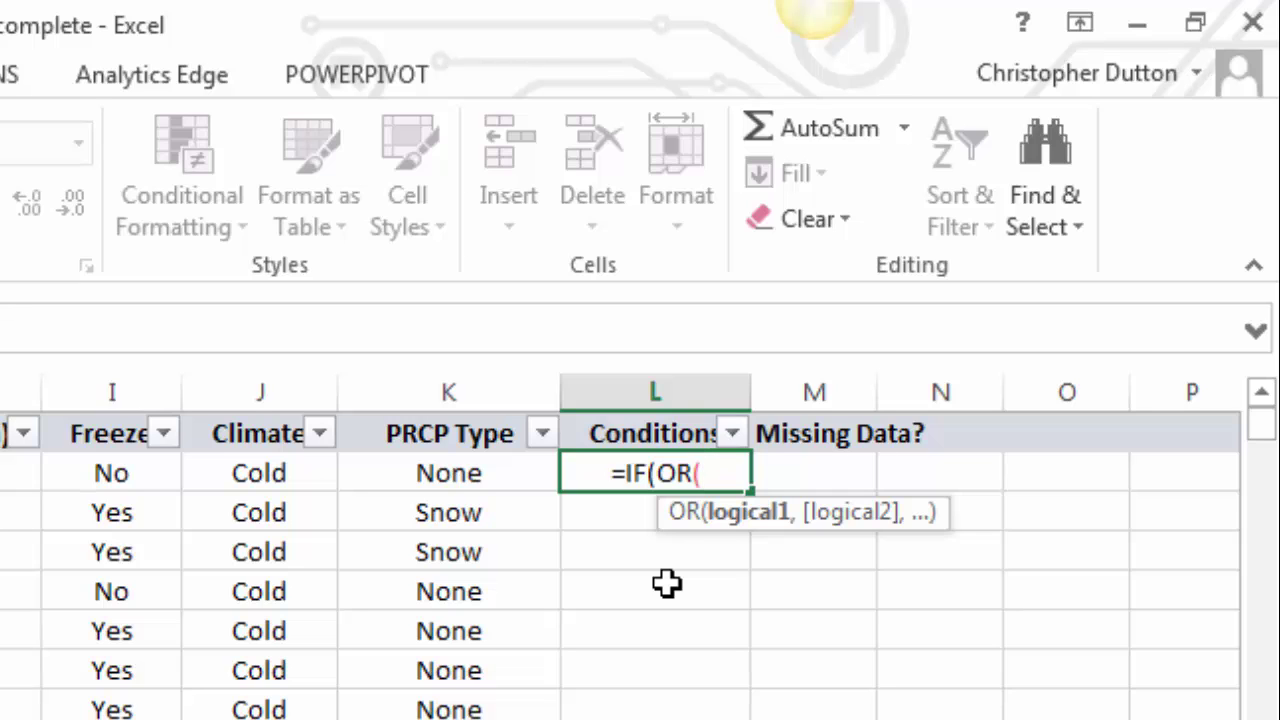
key(Left)
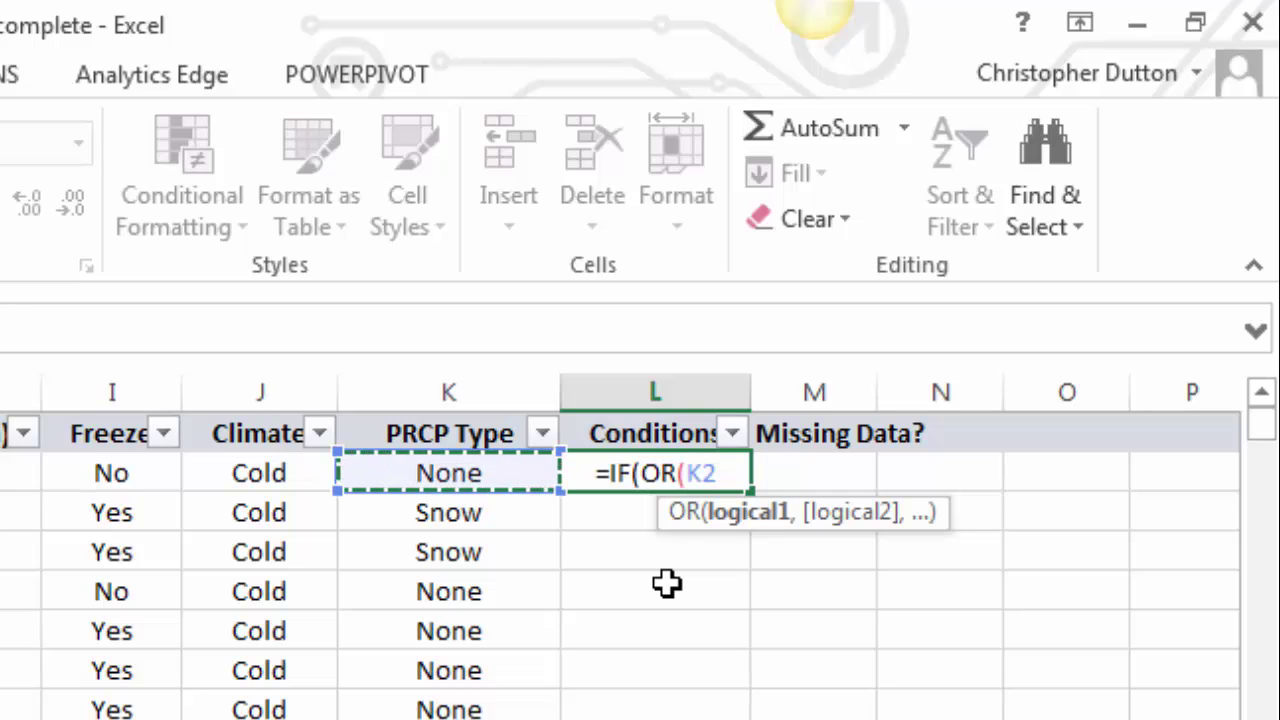
text(=)
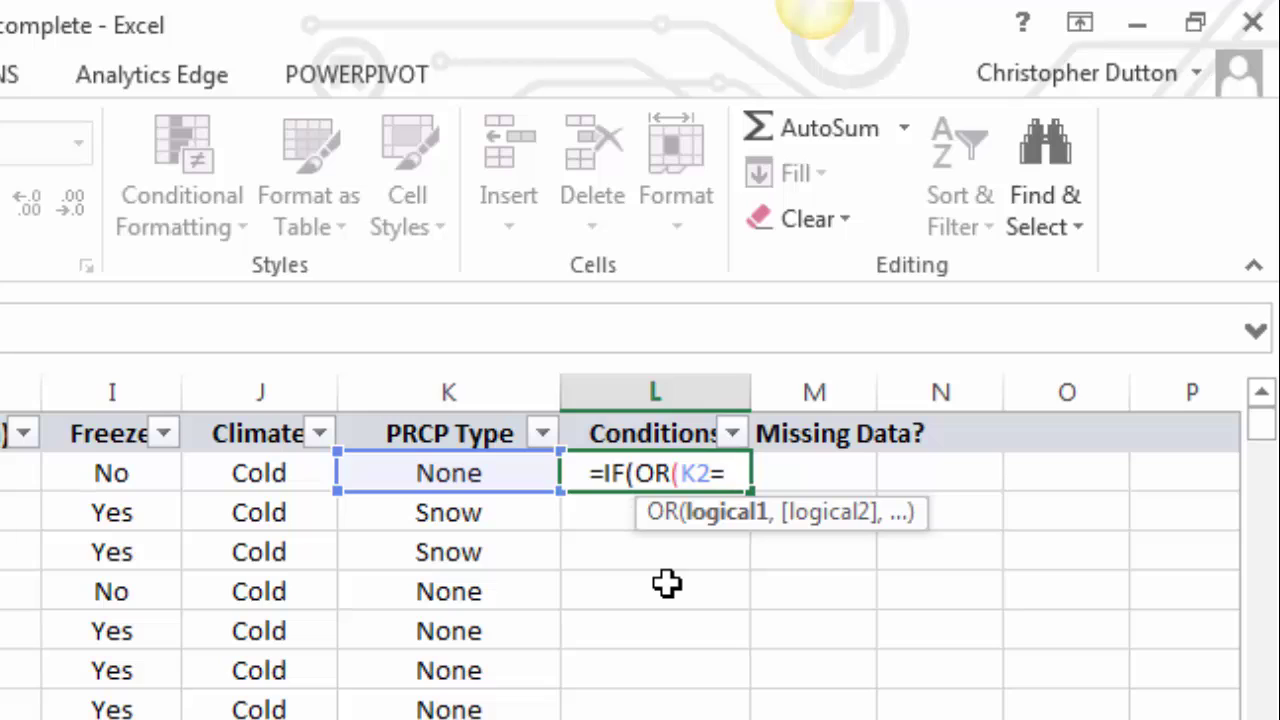
text("Snow)
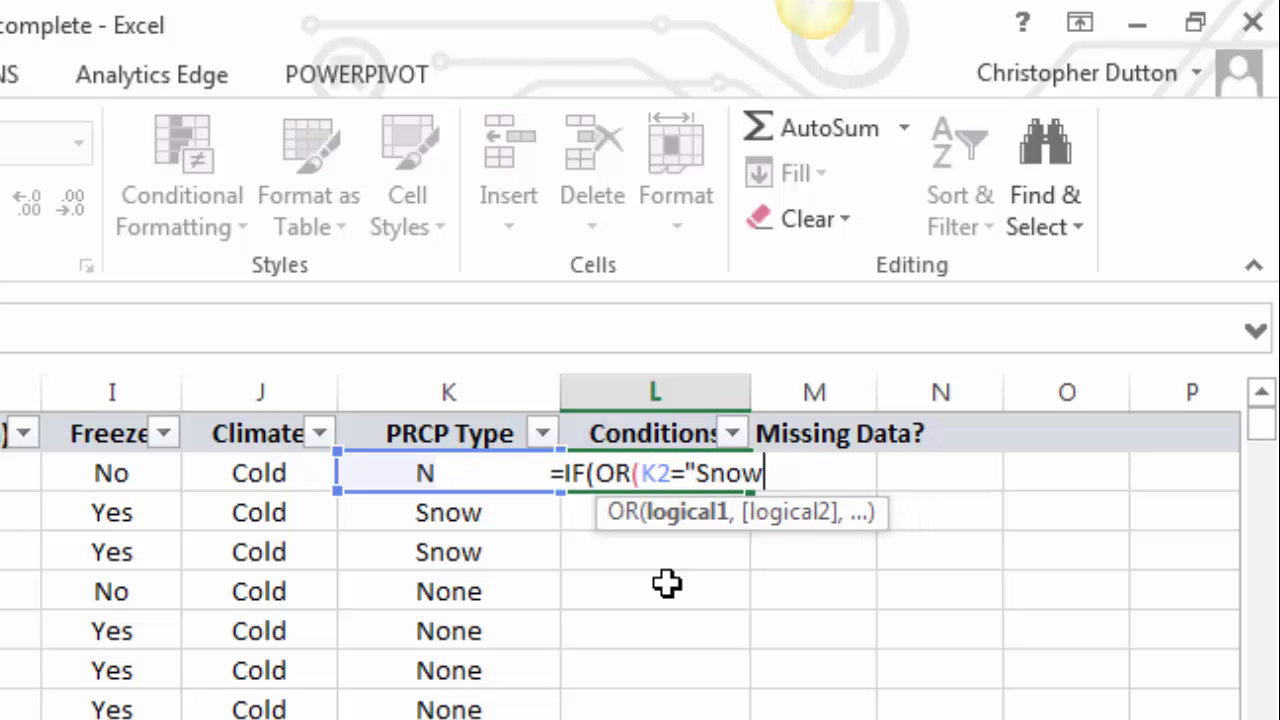
text(")
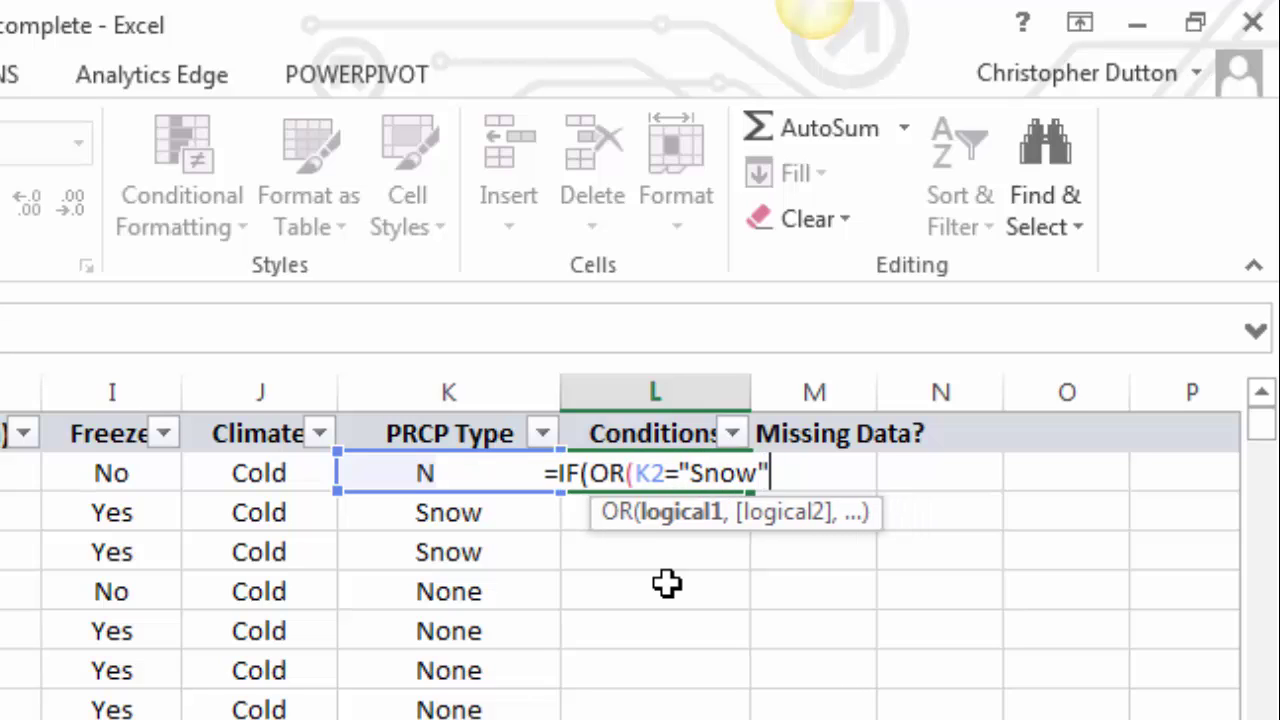
Add K2="Rain" as the second condition of the OR test in L2 and close the OR function
text(,)
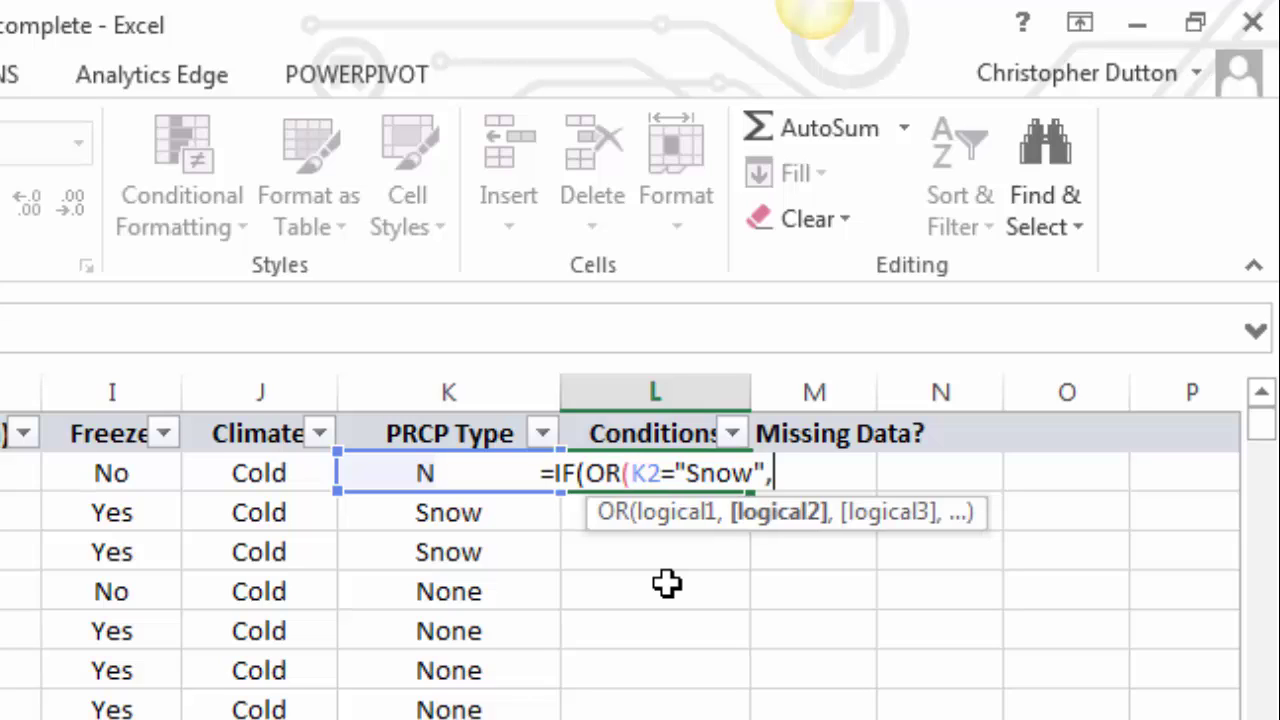
key(Left)
text(=)
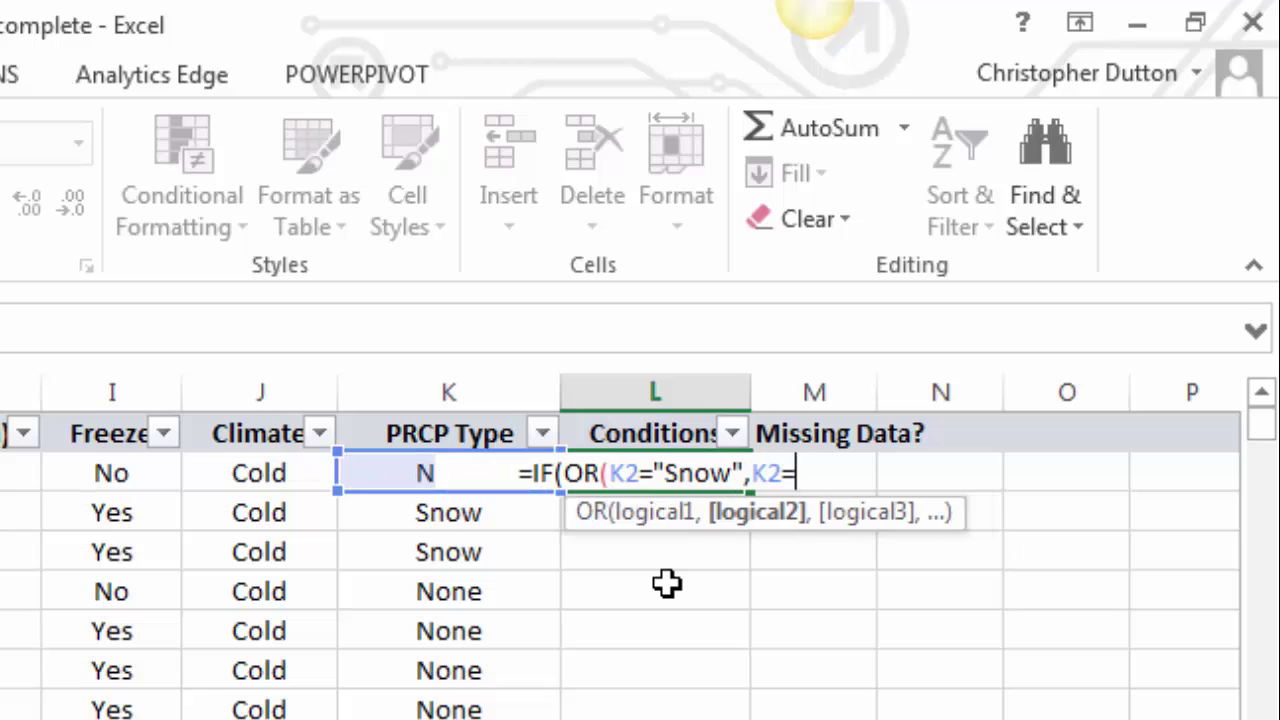
text("Rain)
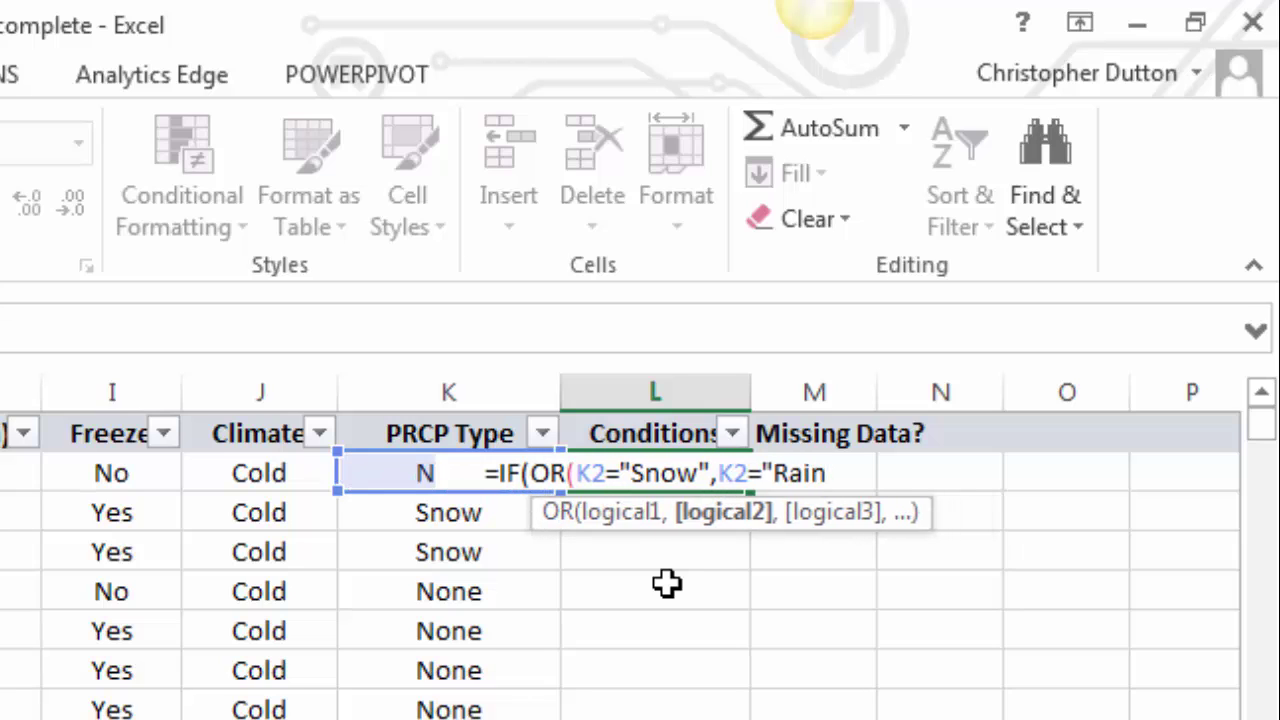
text("))
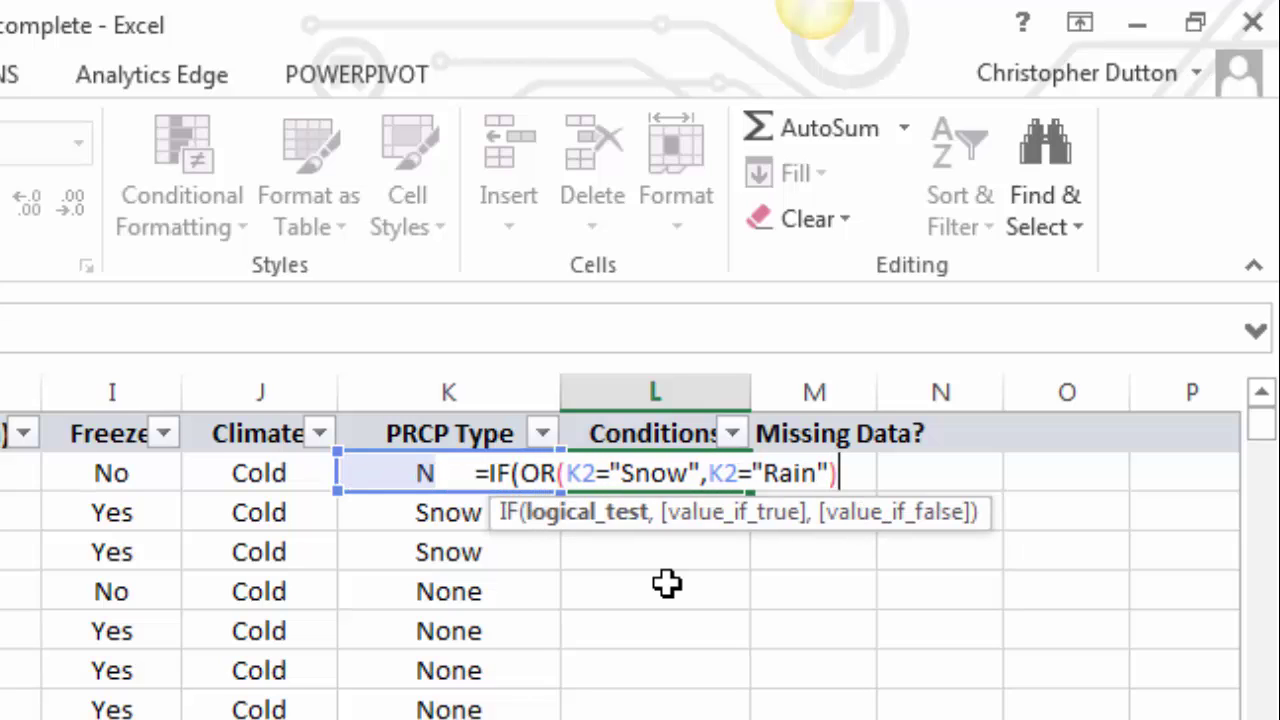
Give the L2 IF the results "Wet" if true and "Dry" if false, and enter the formula
text(,)
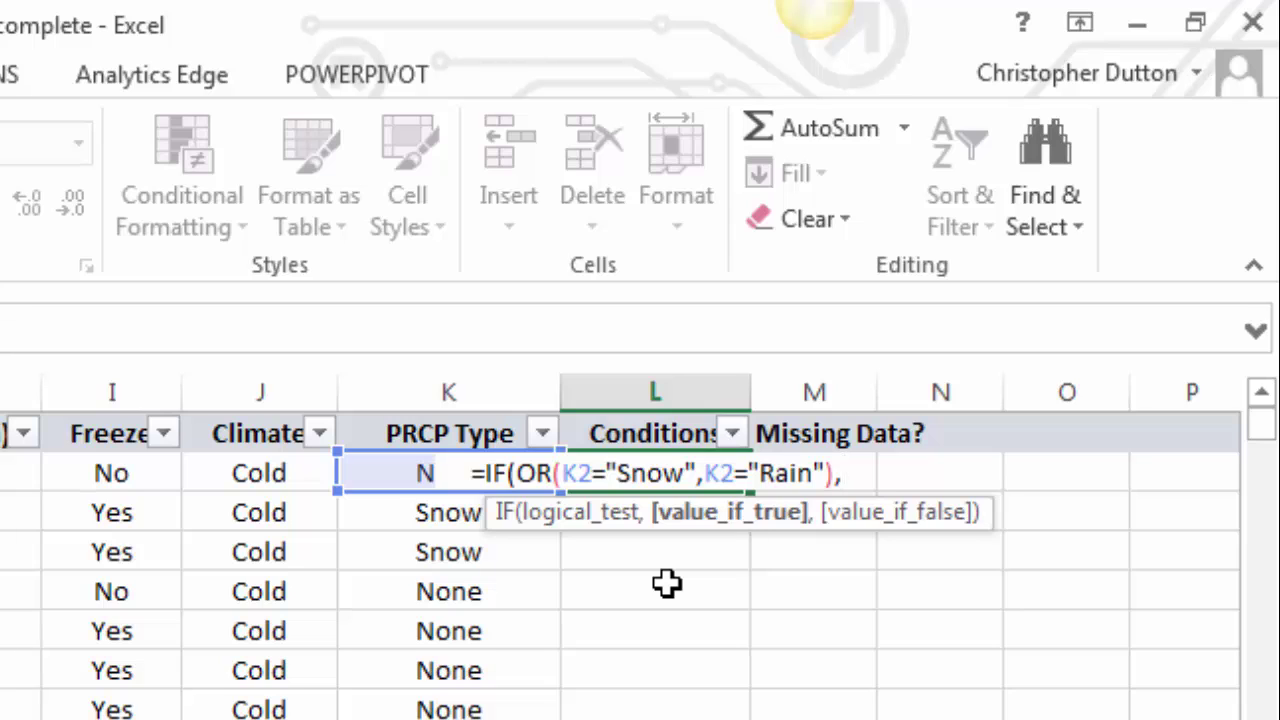
text(")
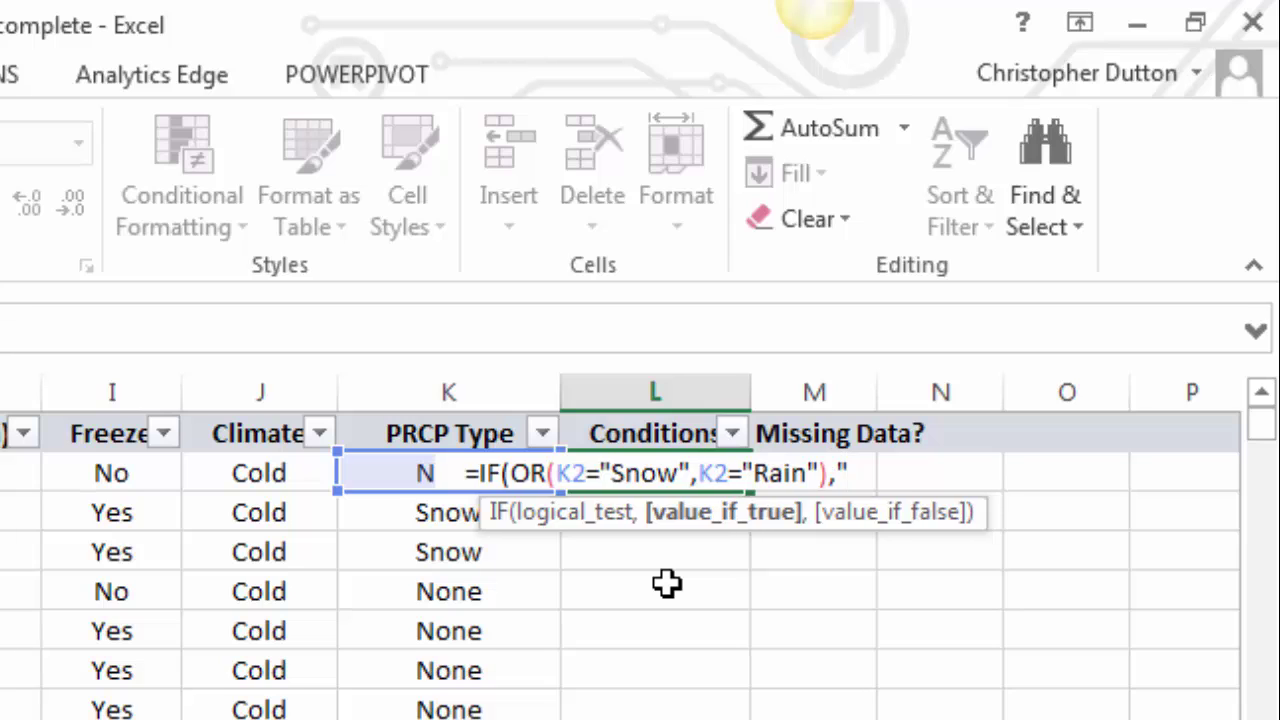
text(Wet",)
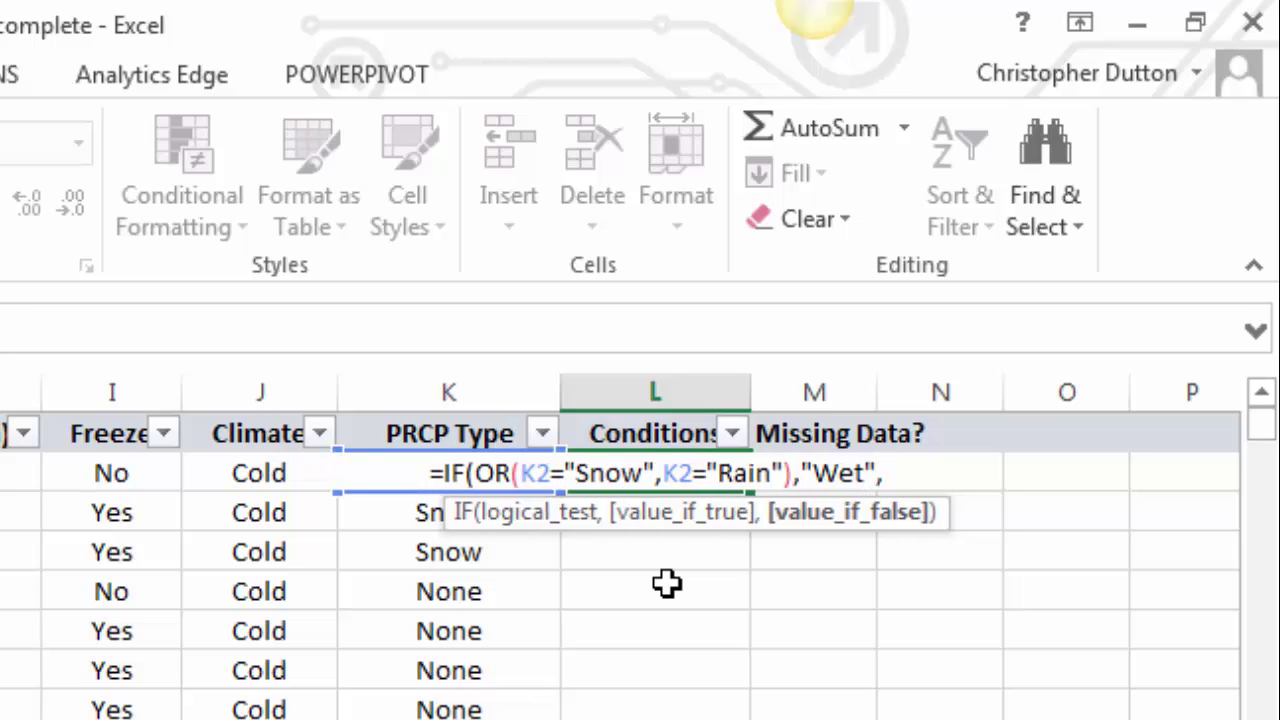
text("Dry")
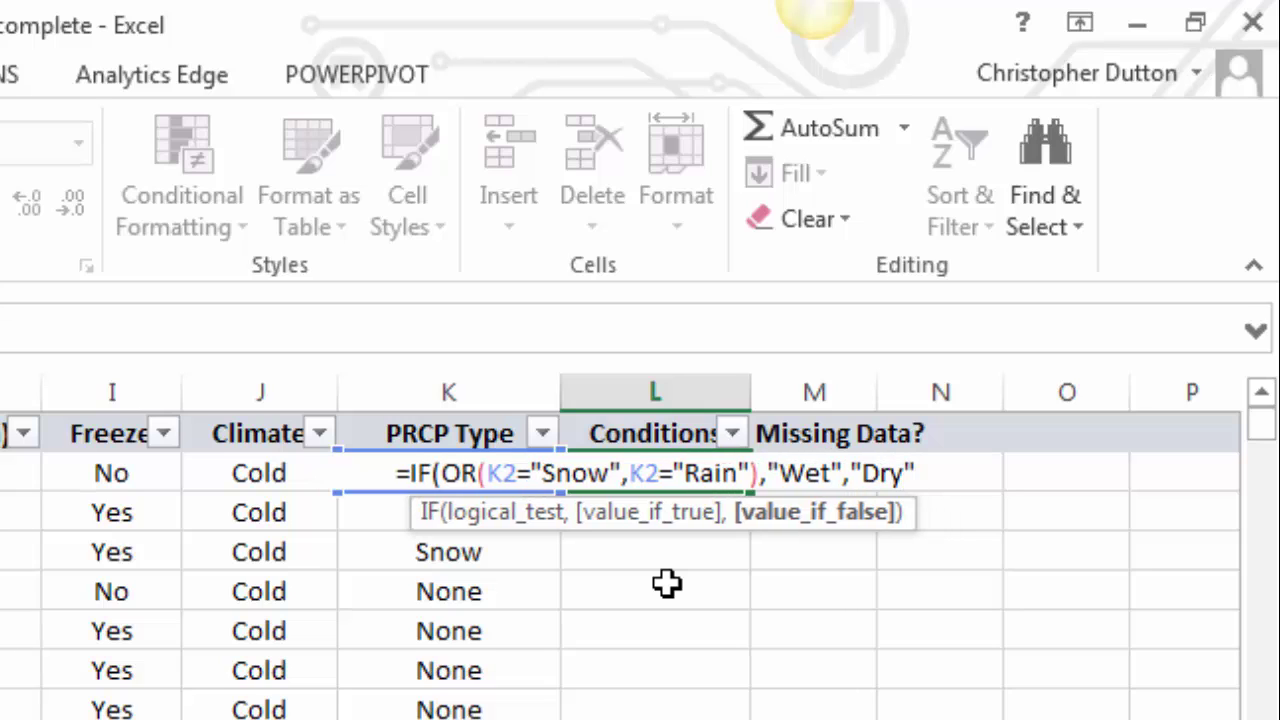
text())
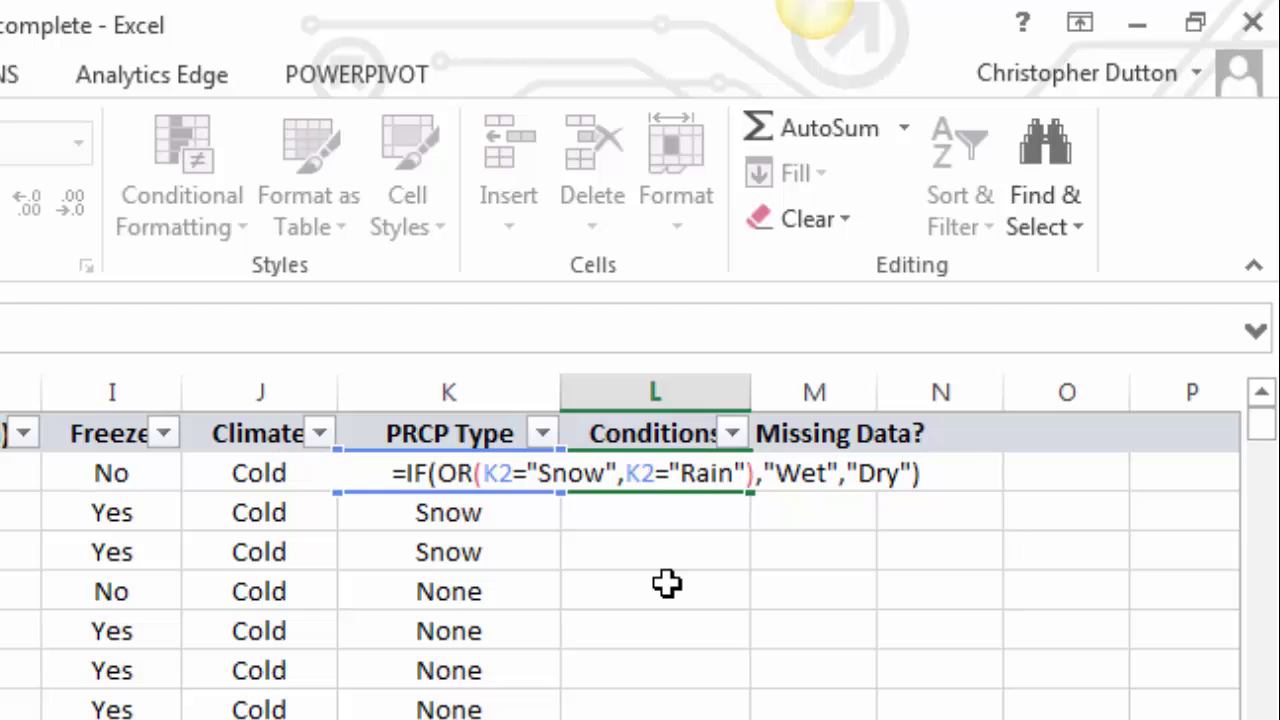
key(Return)
Fill the L2 formula down the whole Conditions column and check the column's distinct values in its filter list
click(722, 480)
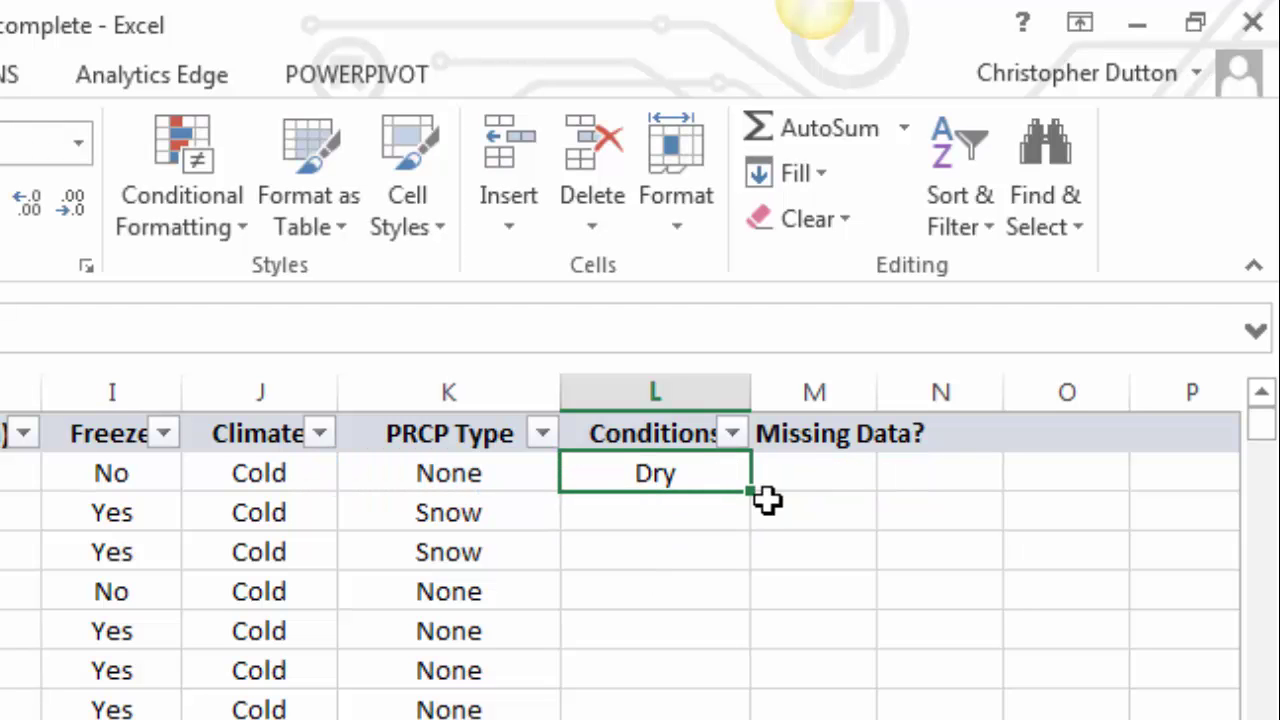
double_click(753, 495)
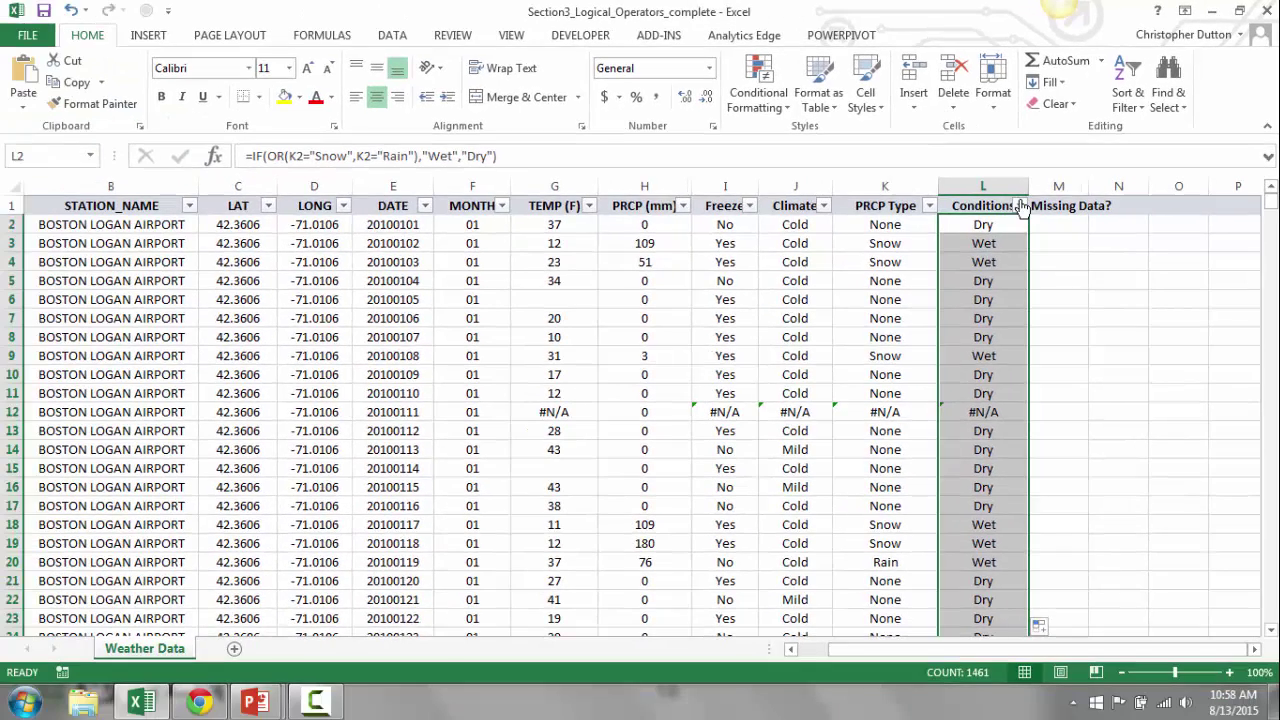
click(1019, 205)
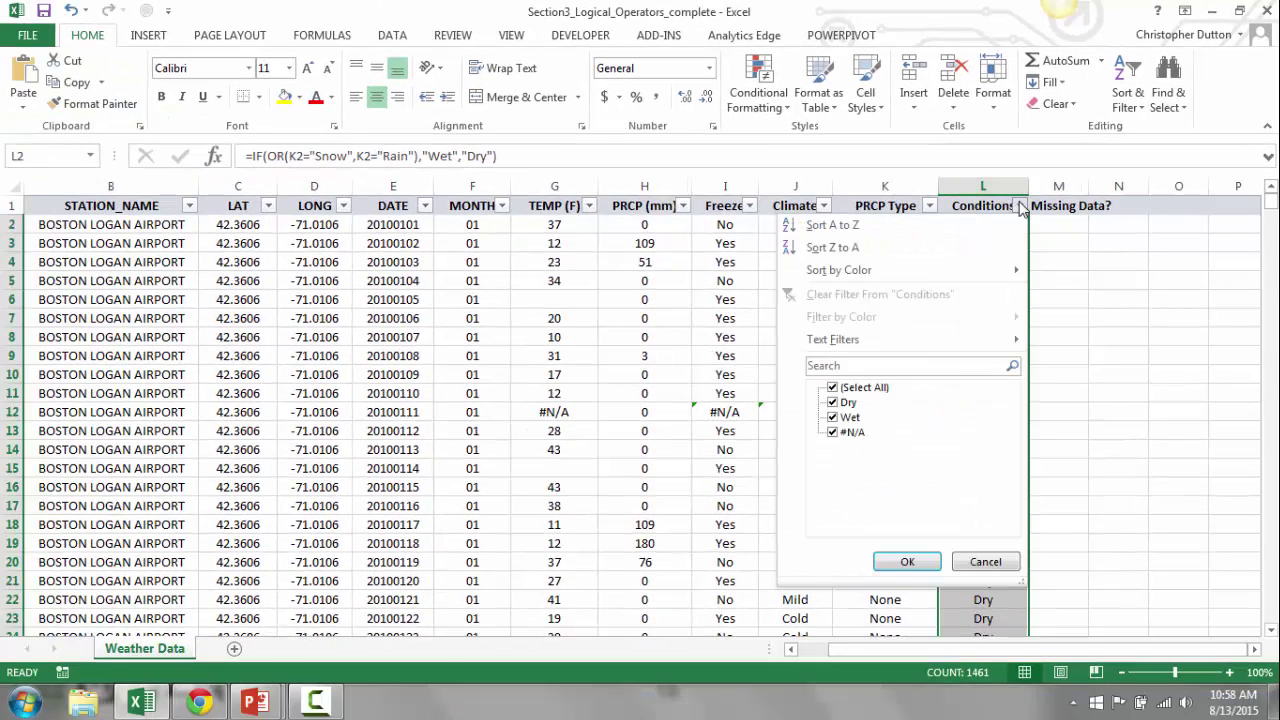
click(986, 562)
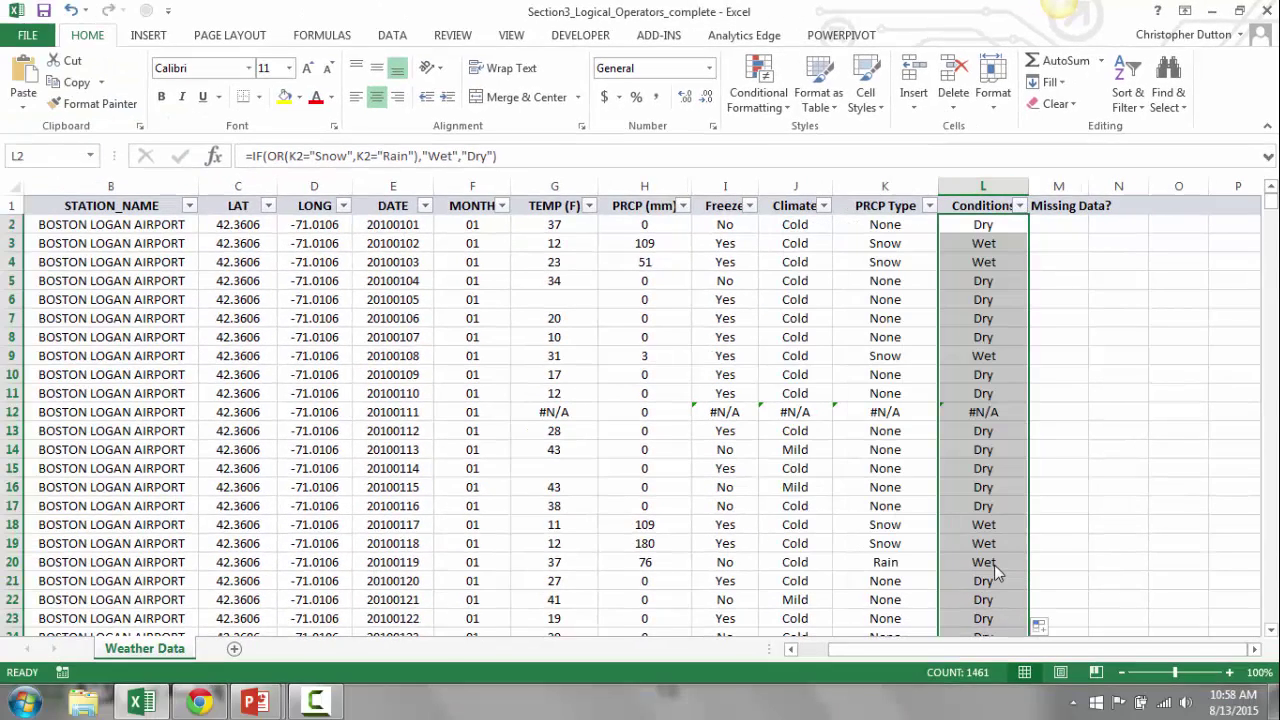
Compare the PRCP Type and Conditions entries row by row down to row 22 to check the classification
click(983, 354)
key(Up)
key(Up)
key(Left)
key(Up)
key(Up)
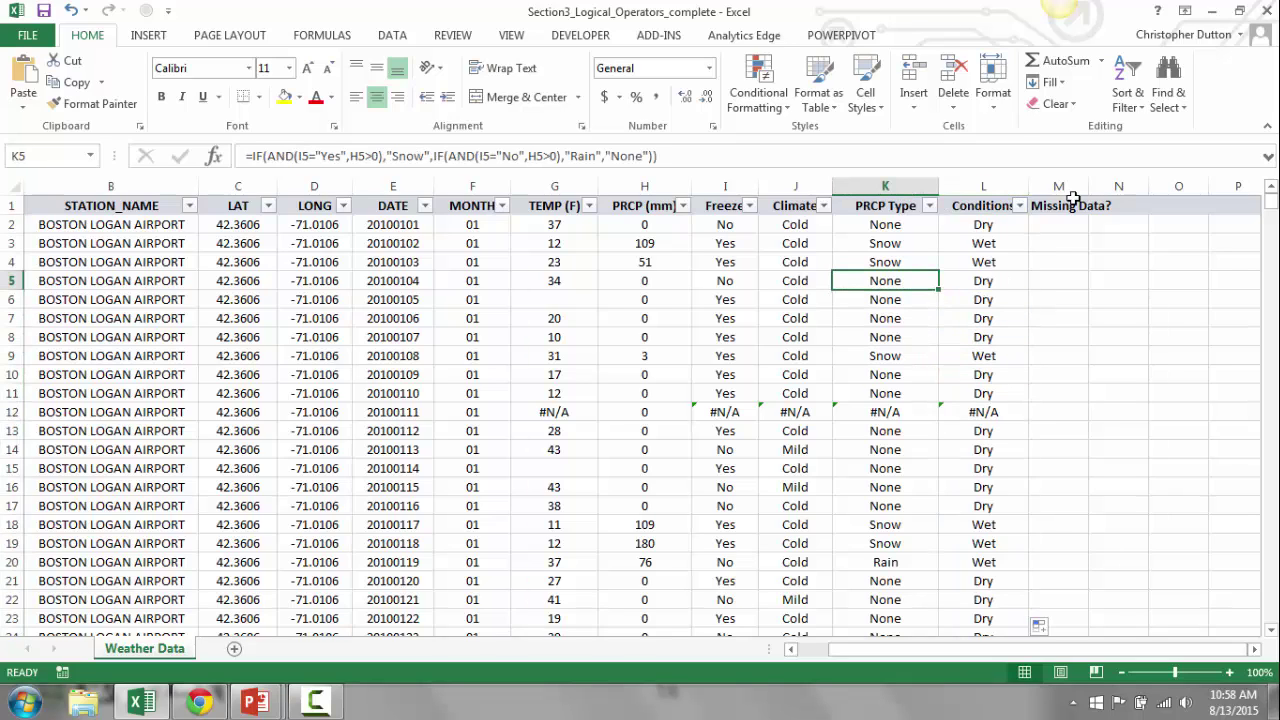
key(Right)
key(Down)
key(Down)
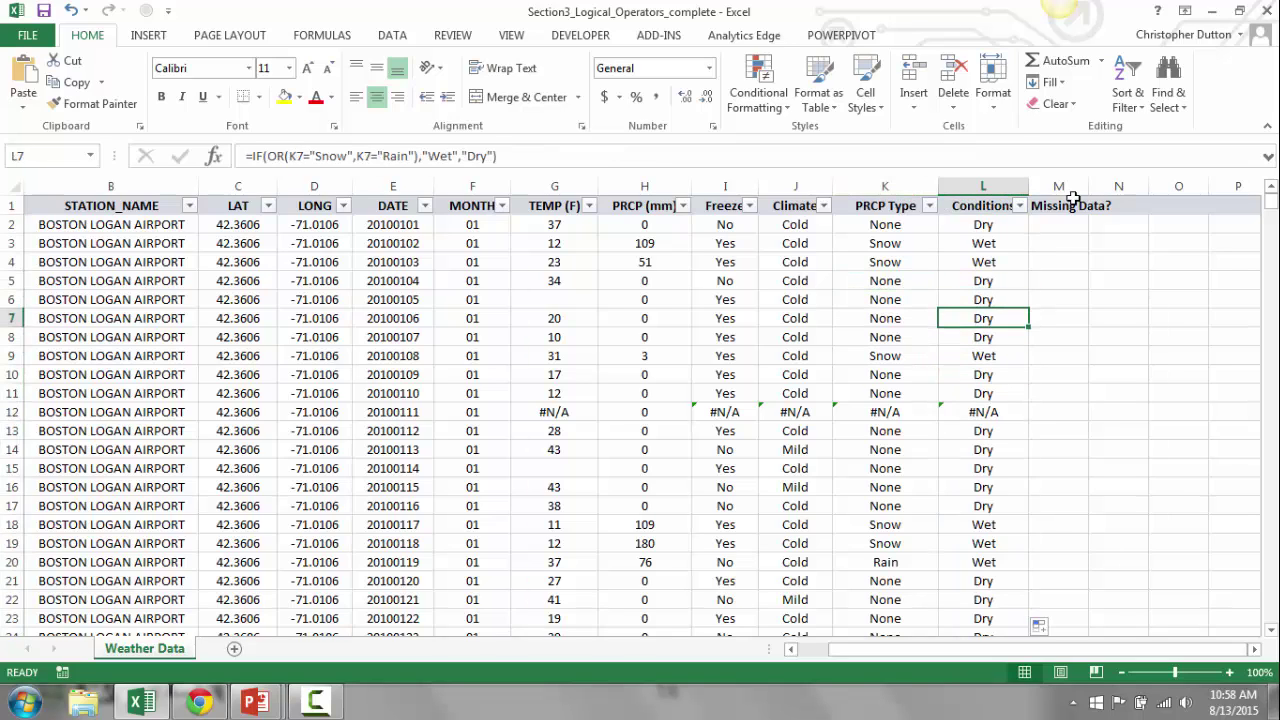
key(Down)
key(Left)
key(Down)
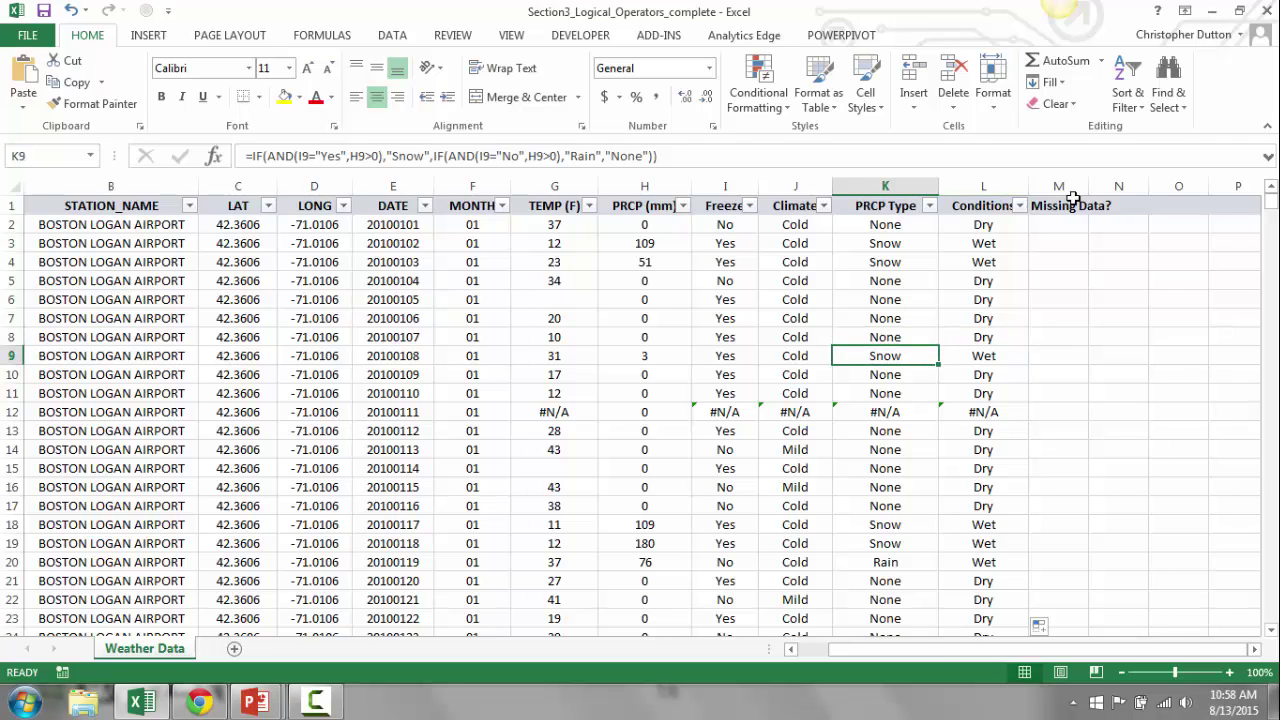
key(Right)
key(Left)
key(Down)
key(Down)
key(Down)
key(Down)
key(Down)
key(Down)
key(Down)
key(Down)
key(Down)
key(Down)
key(Down)
key(Down)
key(Down)
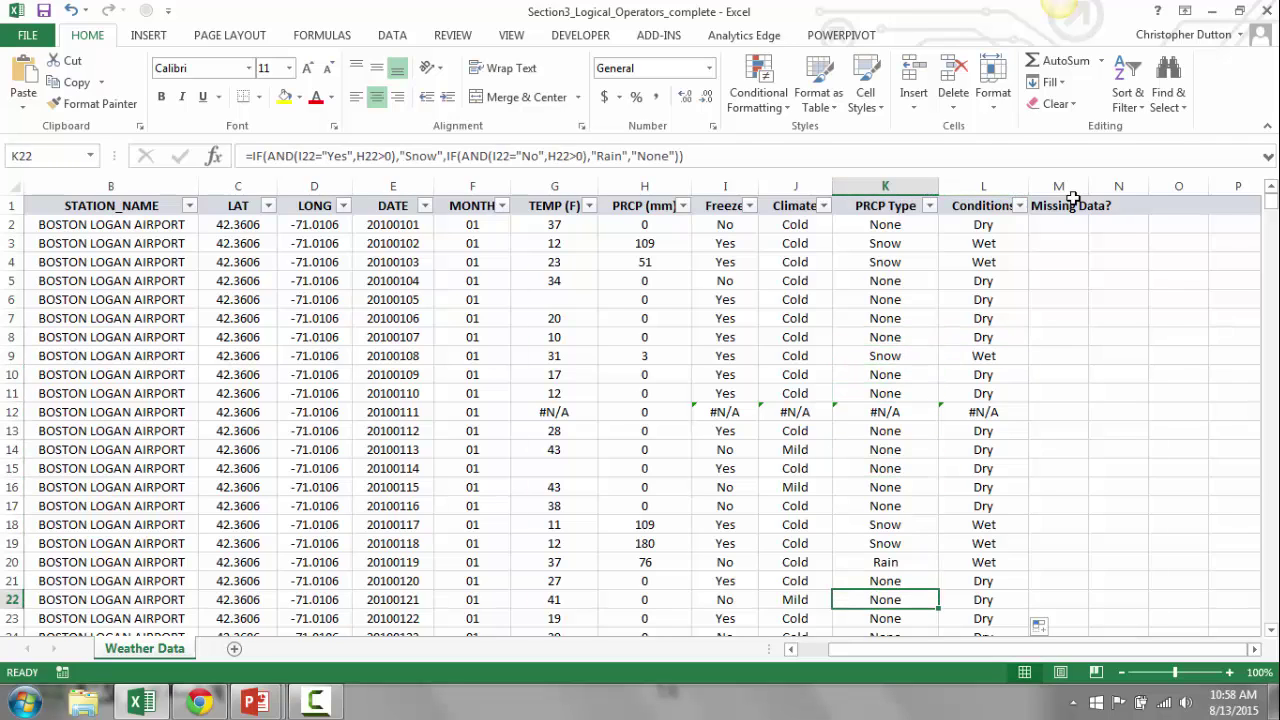
key(Up)
key(Up)
key(Right)
key(Left)
key(Up)
key(Up)
key(Up)
key(Up)
key(Up)
key(Up)
key(Up)
key(Up)
key(Up)
key(Up)
key(Up)
key(Up)
key(Up)
key(Up)
key(Up)
key(Up)
key(Up)
key(Up)
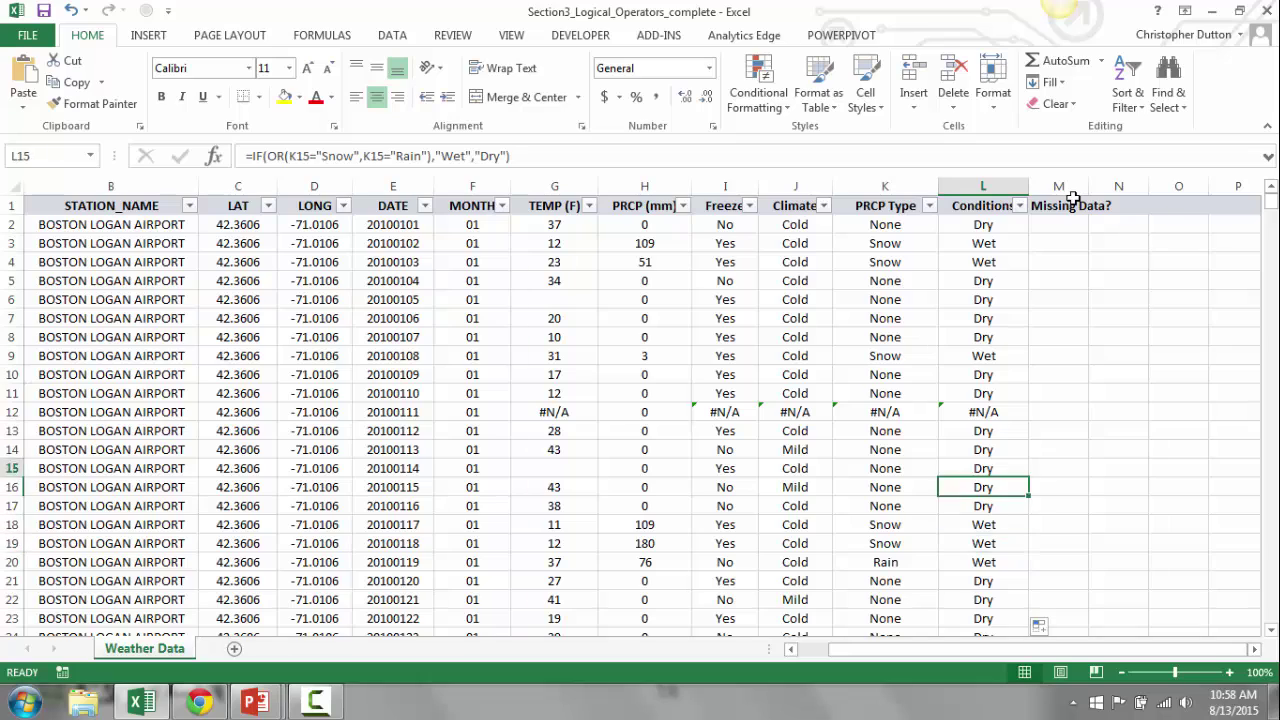